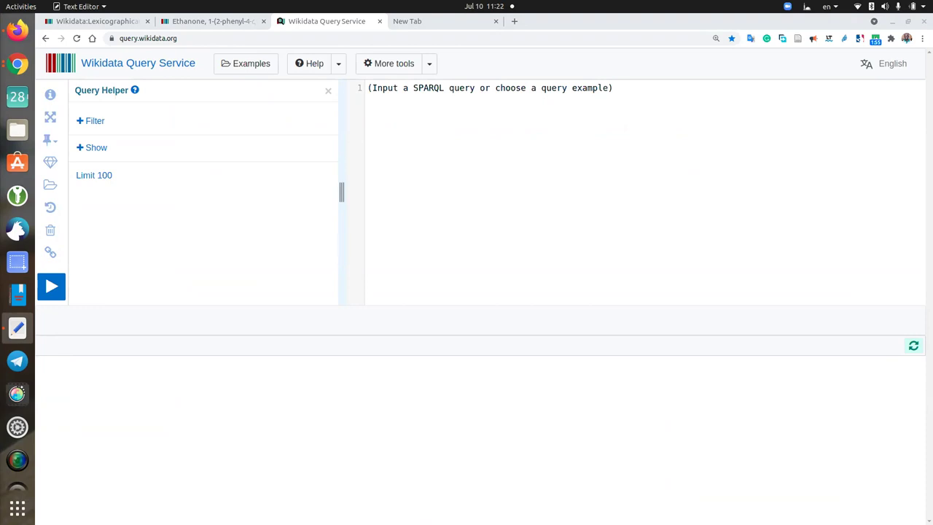
# Enter a SPARQL query selecting ?lexemeId and ?lemma for lexemes with dct:language wd:Q32238, using the label service with "[AUTO_LANGUAGE],en"
pyautogui.hotkey('alt', 'Tab')
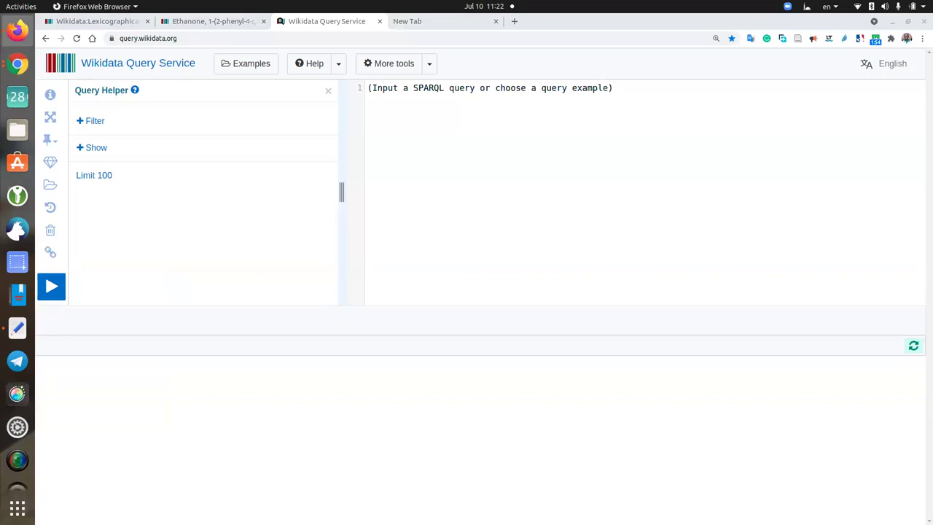
pyautogui.click(474, 100)
pyautogui.write('SELECT ?lexemeId ?lemma WHERE {   ?lexemeId dct:language wd:Q32238;     wikibase:lemma ?lemma.   SERVICE wikibase:label { bd:serviceParam wikibase:language "[AUTO_LANGUAGE],en". } }')
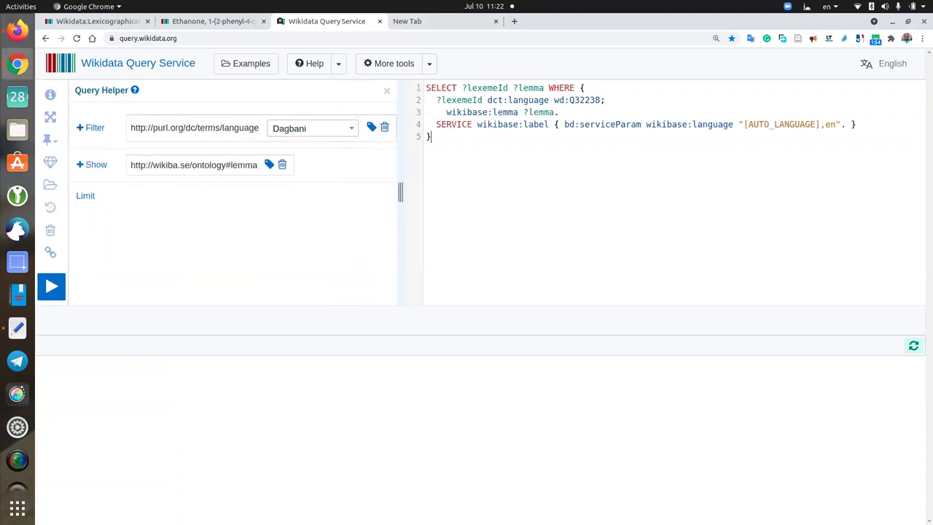
# Insert the comment line "#title:YourTitle" above the SELECT line of the query
pyautogui.hotkey('alt', 'Tab')
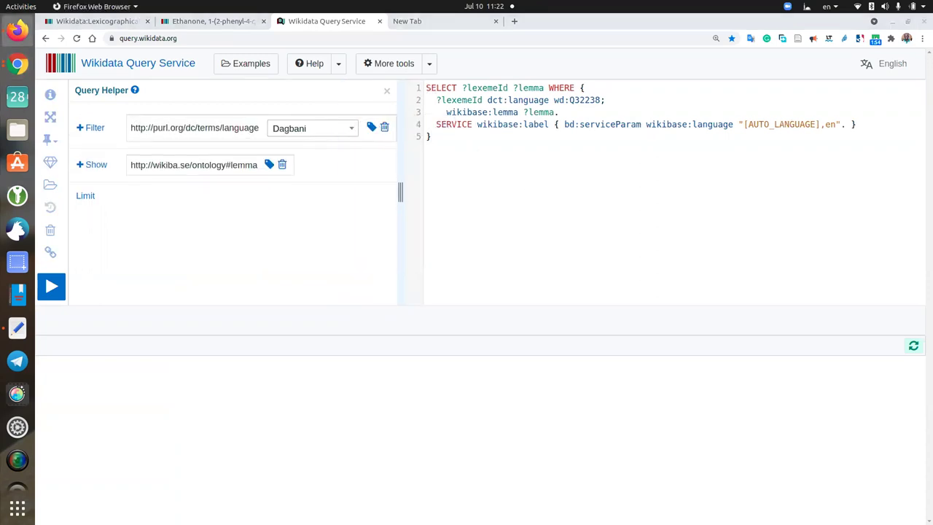
pyautogui.hotkey('alt', 'Tab')
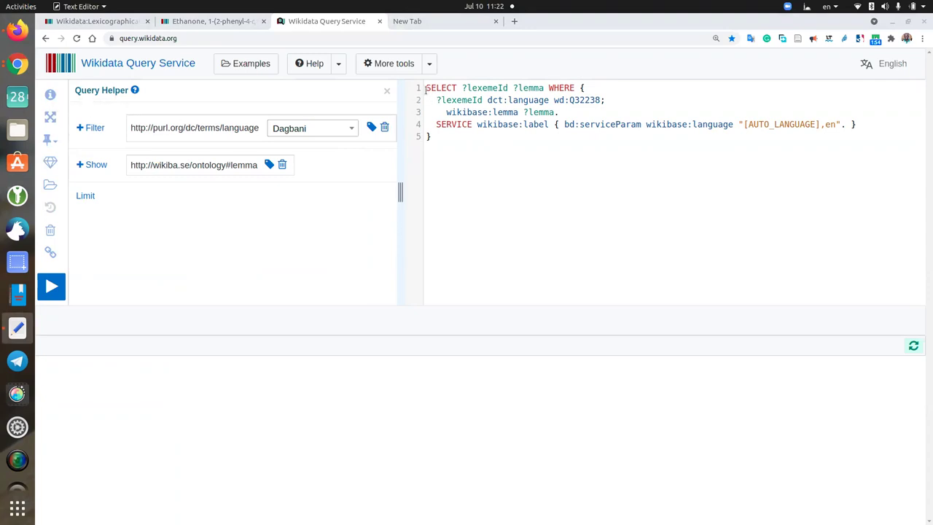
pyautogui.hotkey('alt', 'Tab')
pyautogui.write('#title:YourTitle')
pyautogui.press('Return')
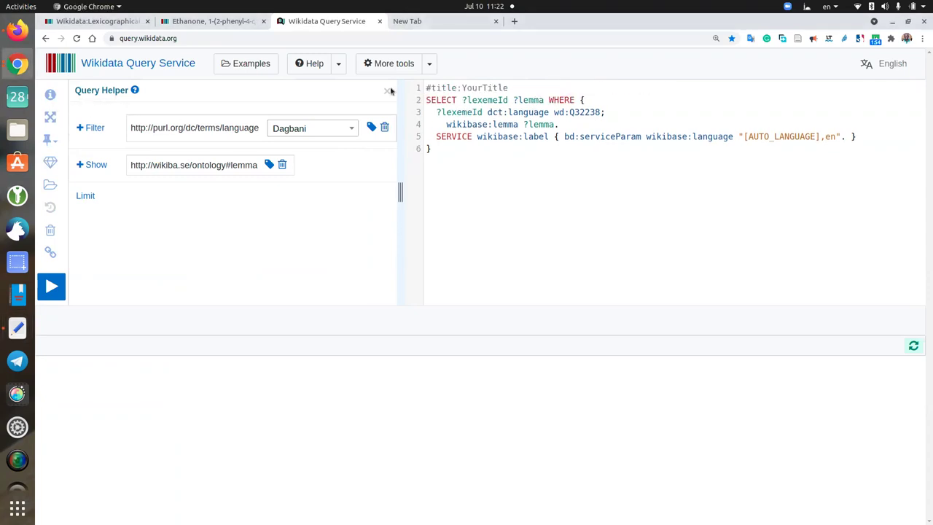
# Replace the placeholder in the title comment with "LExemes in Dagbani" and run the query
pyautogui.moveTo(508, 87); pyautogui.dragTo(461, 86)
pyautogui.press('BackSpace')
pyautogui.write('Lexemes in')
pyautogui.write(' DA')
pyautogui.write('agbani')
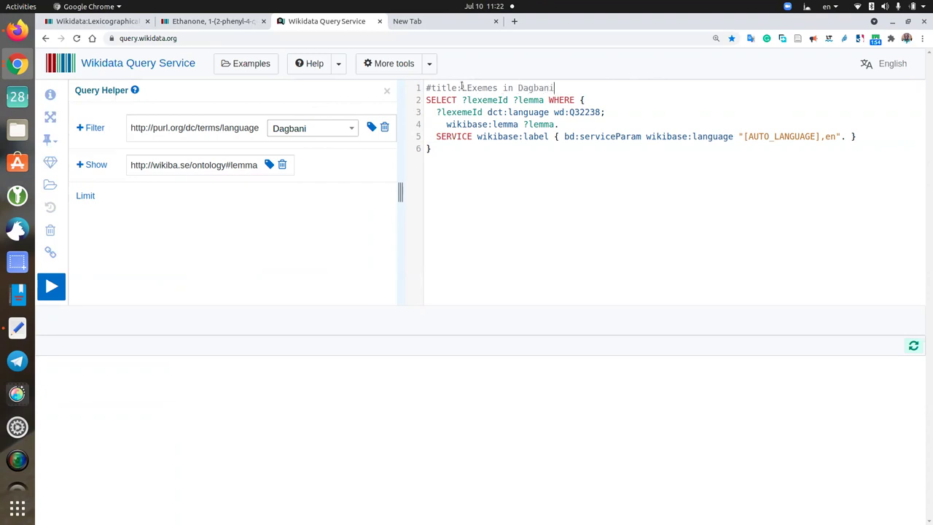
pyautogui.press('Return')
pyautogui.press('BackSpace')
pyautogui.click(51, 286)
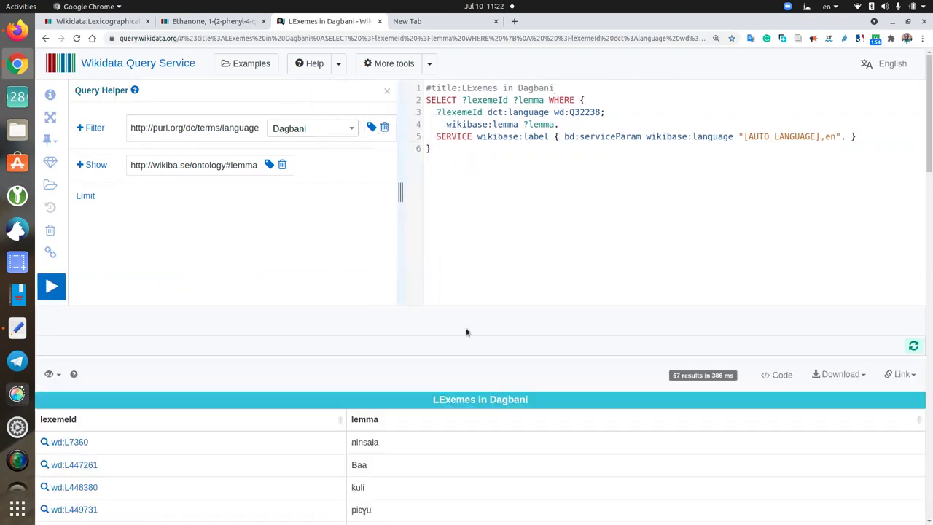
# Look through the full results table of Dagbani lexeme IDs and lemmas
pyautogui.scroll(-5, 611, 410)
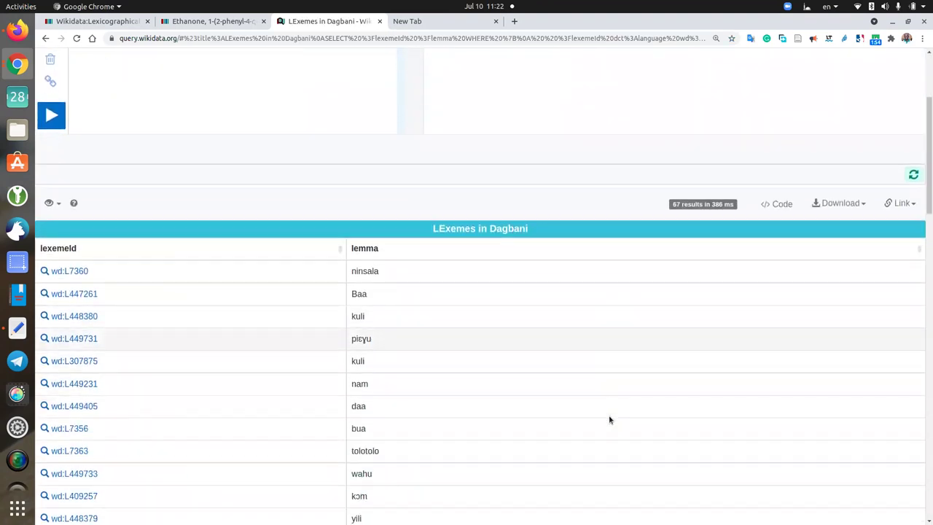
pyautogui.scroll(-2, 489, 312)
pyautogui.scroll(2, 491, 309)
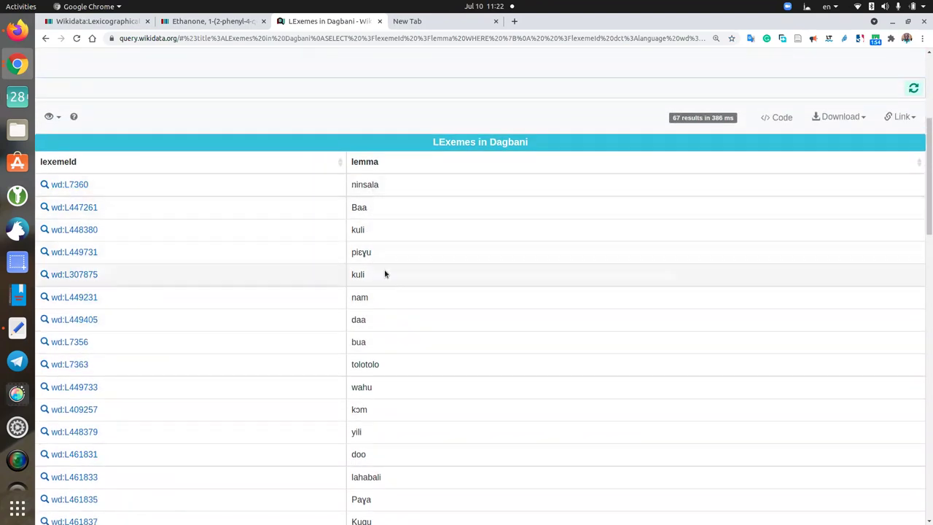
pyautogui.scroll(-2, 363, 235)
pyautogui.scroll(-16, 368, 240)
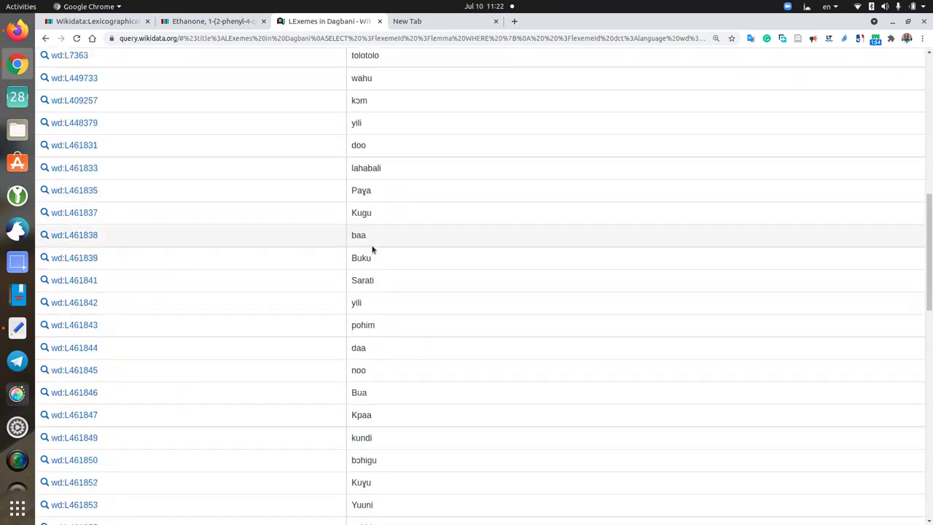
pyautogui.scroll(-12, 374, 245)
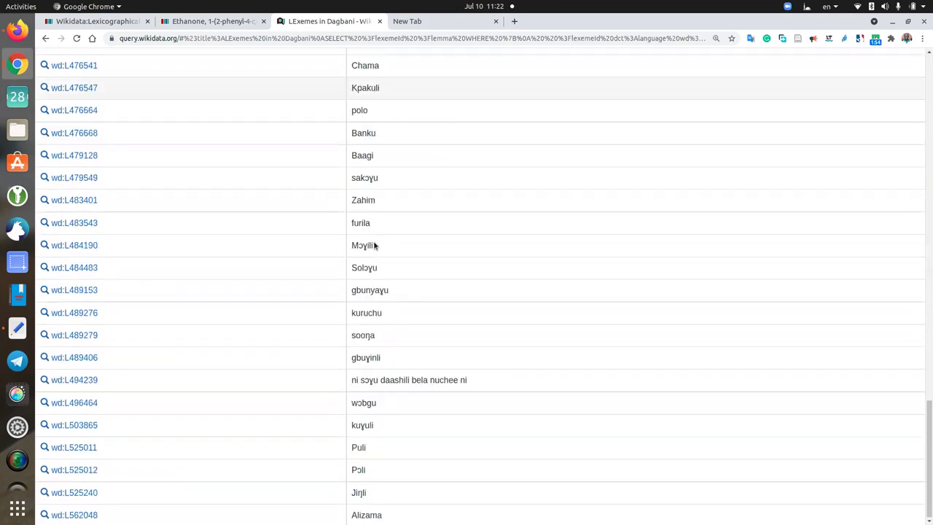
pyautogui.scroll(6, 373, 243)
pyautogui.scroll(20, 373, 245)
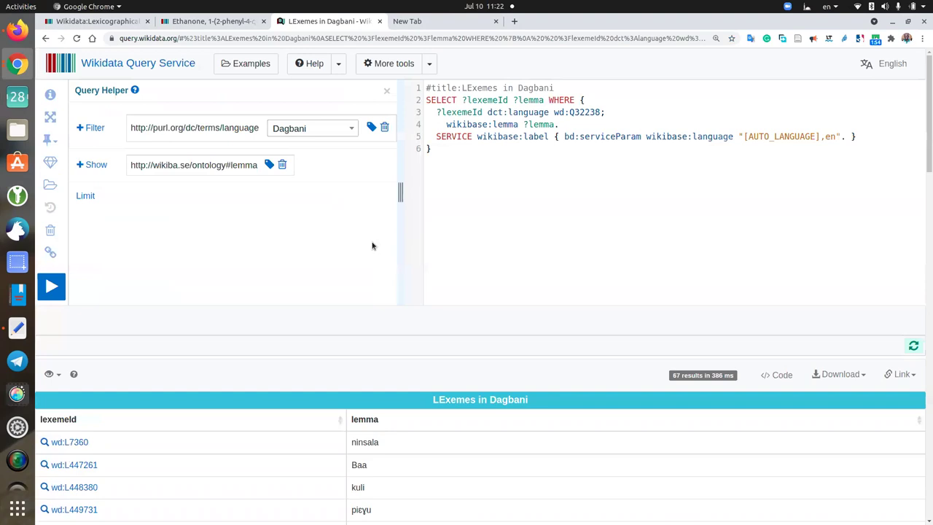
pyautogui.scroll(-2, 365, 342)
pyautogui.moveTo(358, 362); pyautogui.dragTo(352, 363)
pyautogui.scroll(-3, 427, 364)
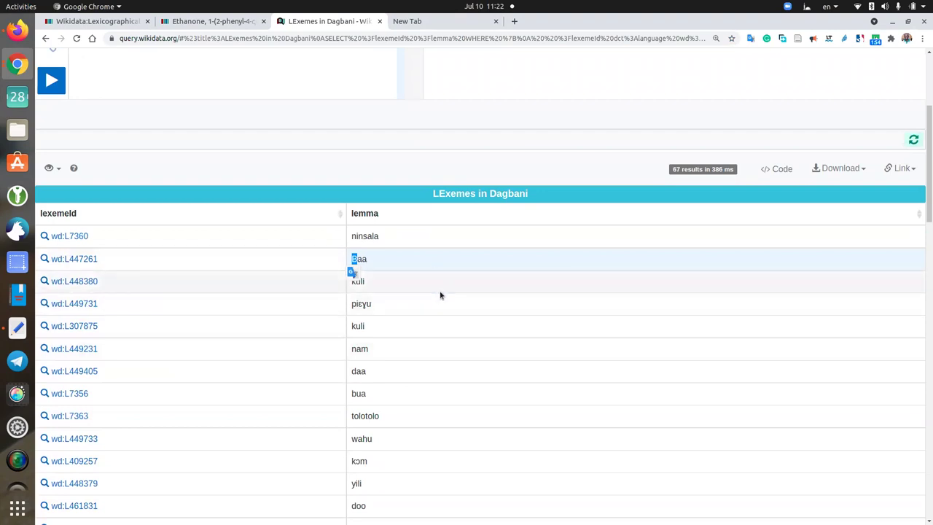
pyautogui.scroll(-10, 440, 295)
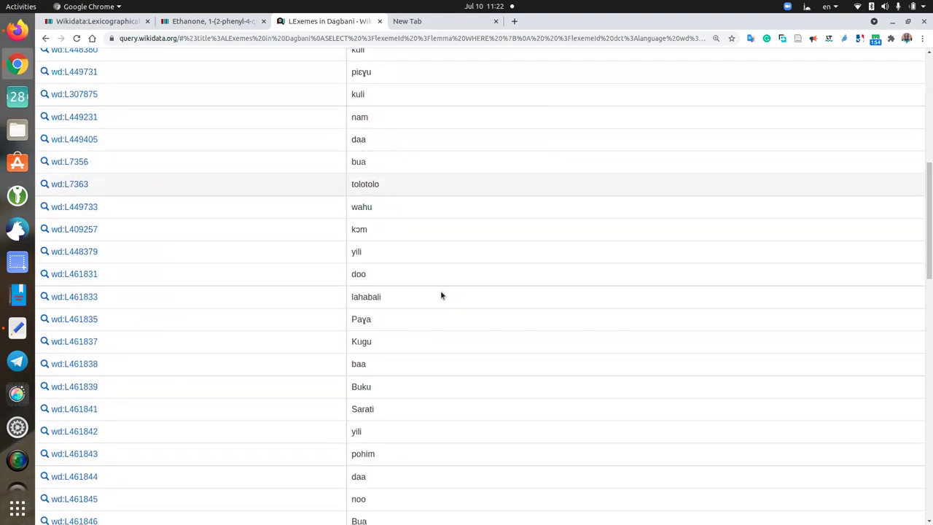
pyautogui.scroll(-5, 440, 297)
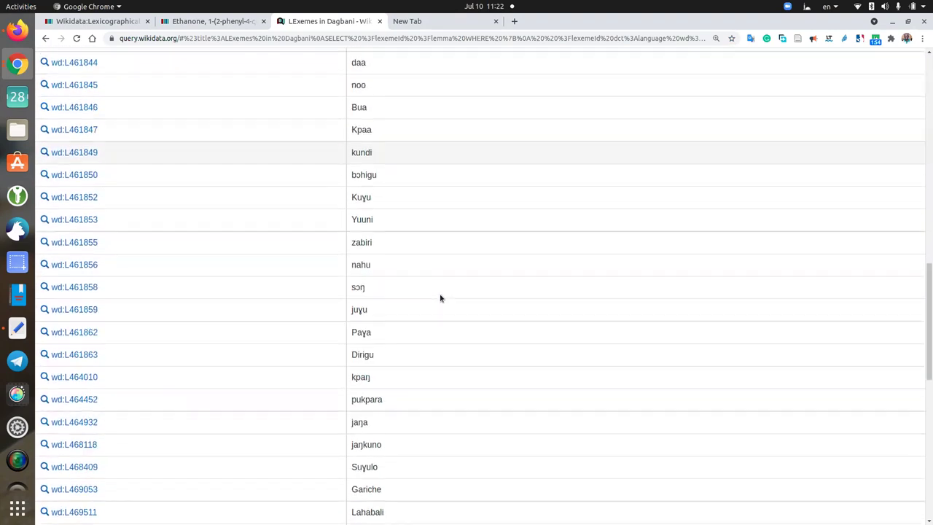
pyautogui.scroll(15, 432, 295)
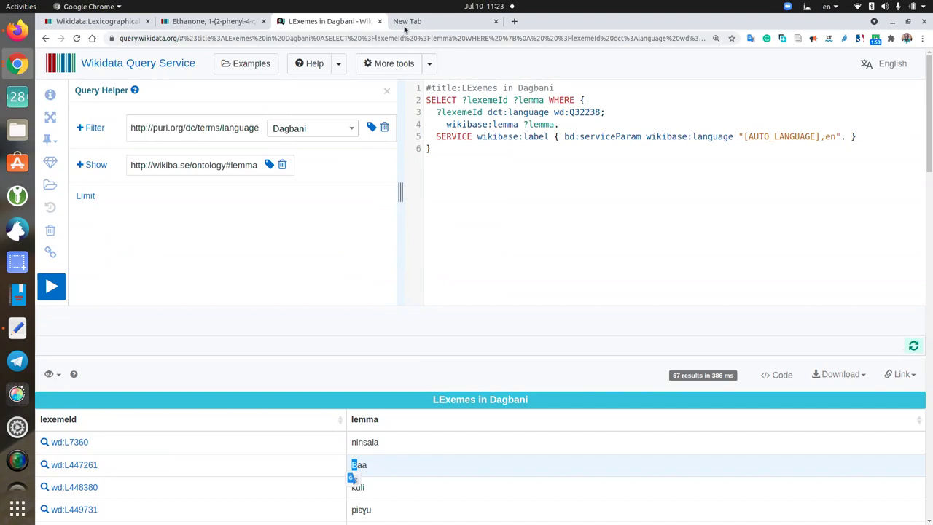
# Search Wikidata from the open item page for "l:kɔm", copying the special character ɔ from the character picker extension
pyautogui.click(233, 27)
pyautogui.scroll(3, 817, 167)
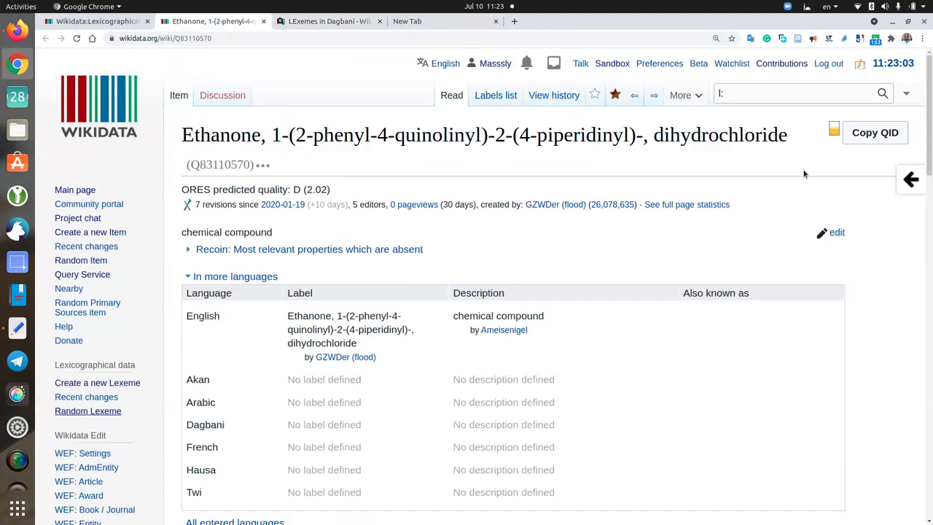
pyautogui.click(788, 62)
pyautogui.write('k')
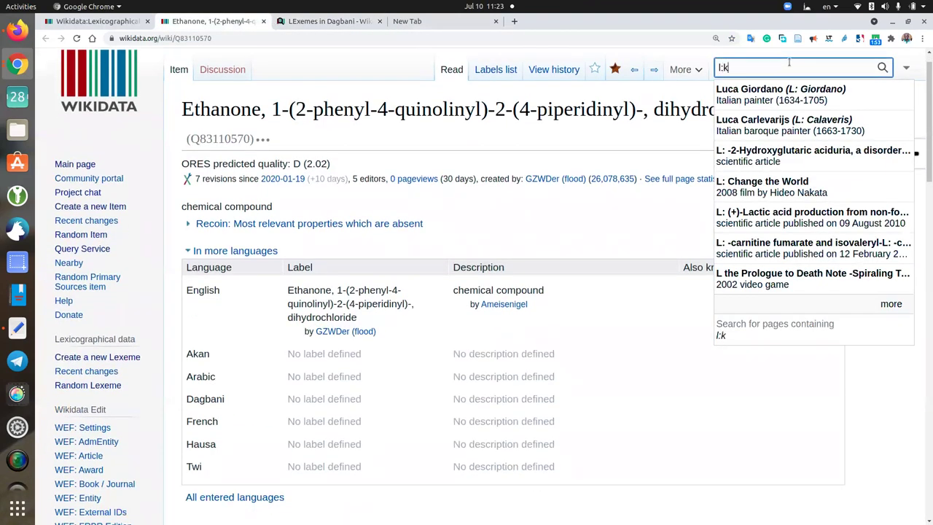
pyautogui.click(860, 39)
pyautogui.click(734, 63)
pyautogui.hotkey('ctrl', 'c')
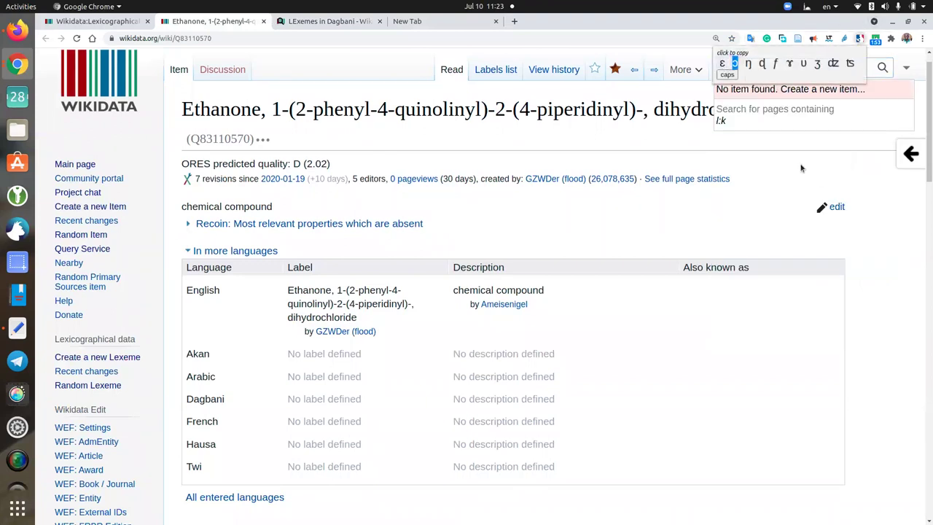
pyautogui.click(847, 137)
pyautogui.click(765, 67)
pyautogui.hotkey('ctrl', 'v')
pyautogui.write('m')
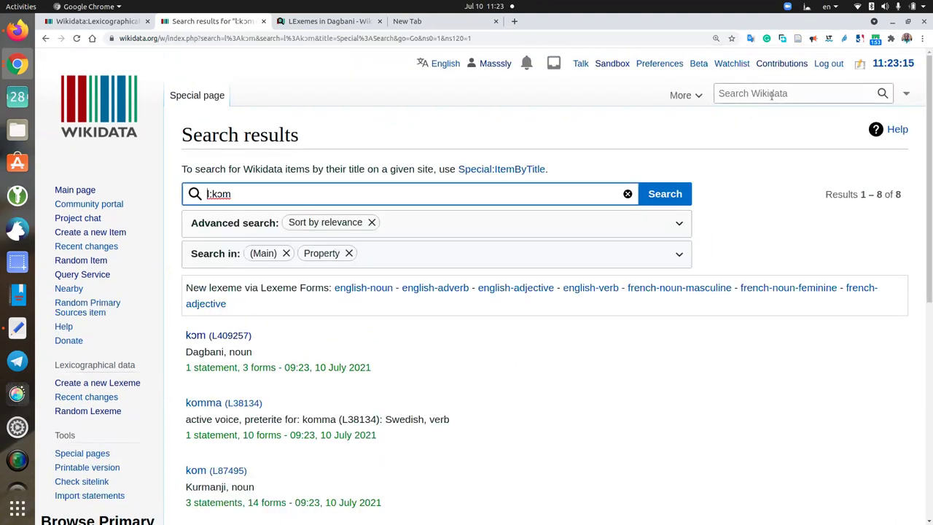
# Search Wikidata for "l:kom" with a plain o, trying the prefix "p" and restoring "l" before running the search
pyautogui.click(769, 96)
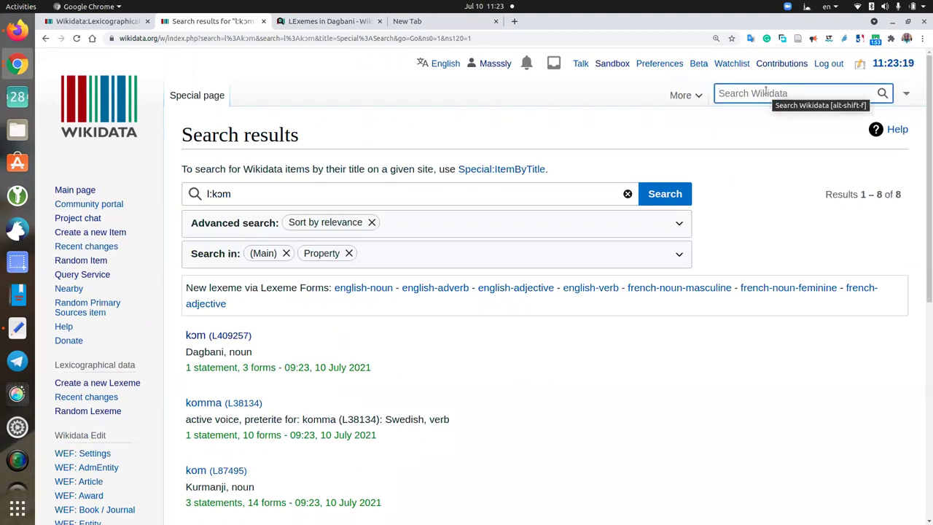
pyautogui.write('l:')
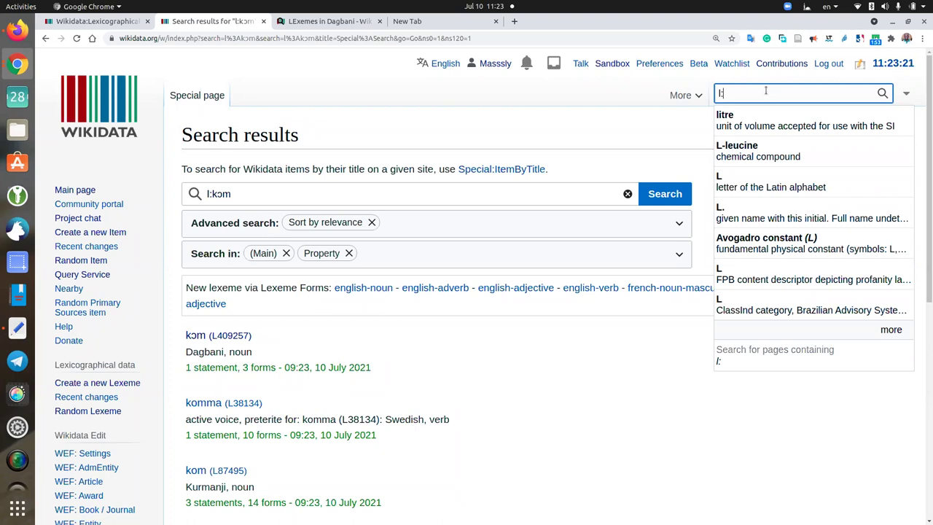
pyautogui.write('k')
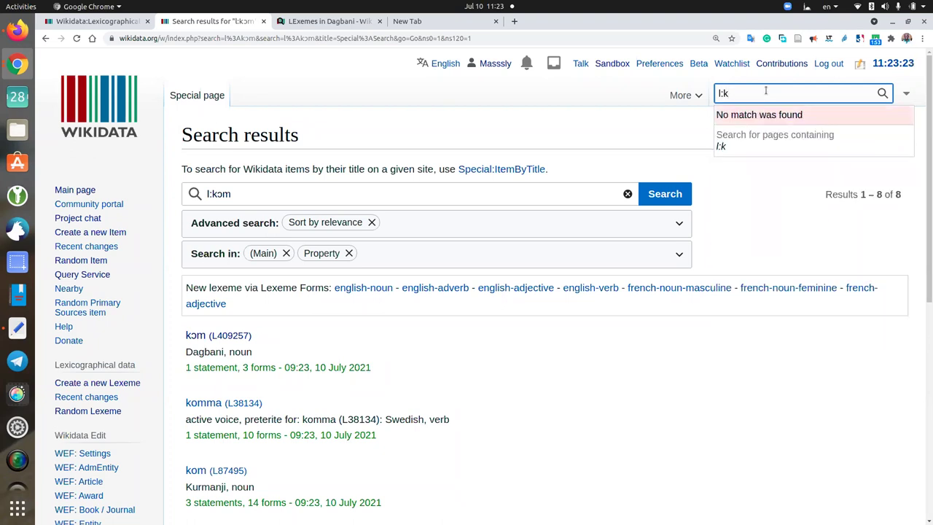
pyautogui.write('om')
pyautogui.press('Home')
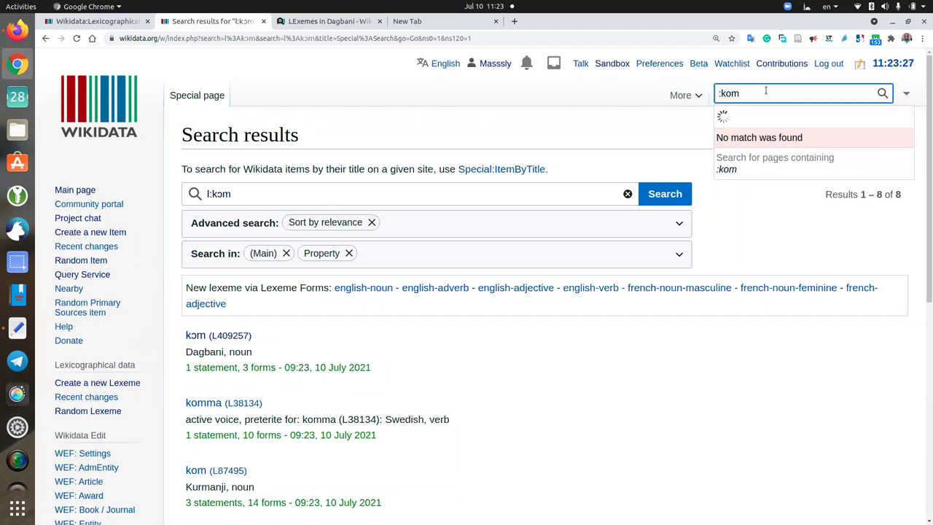
pyautogui.press('Delete')
pyautogui.write('p')
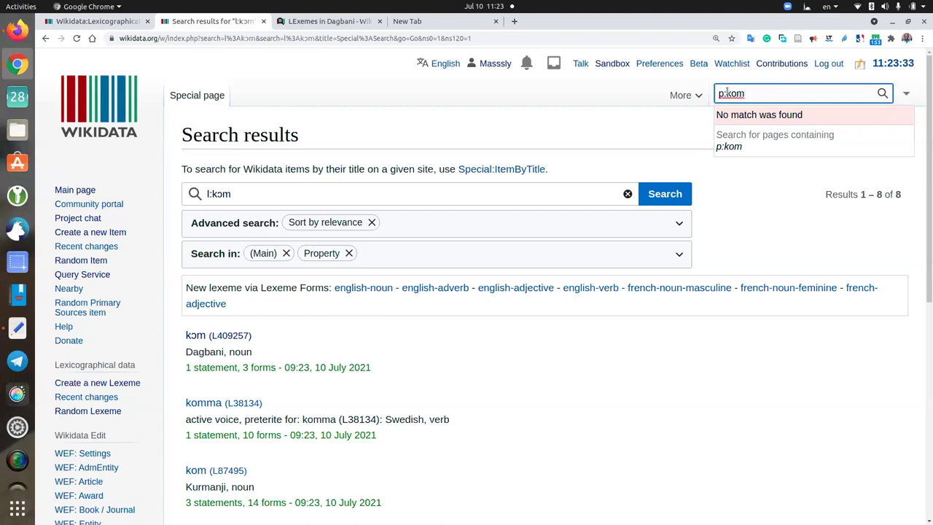
pyautogui.press('BackSpace')
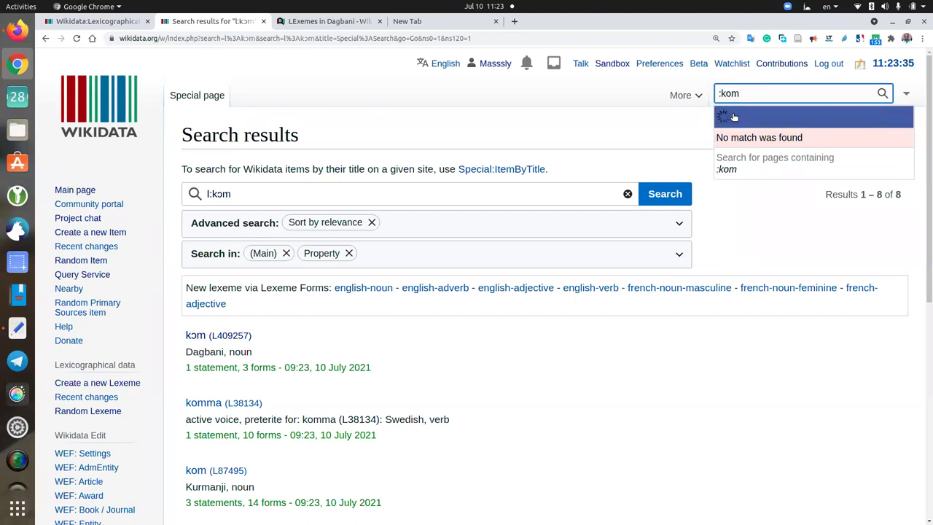
pyautogui.write('l')
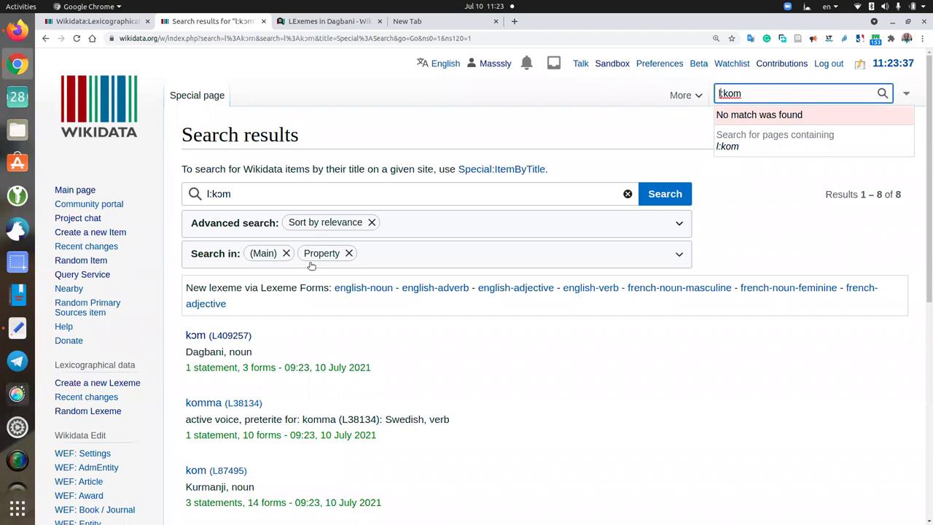
pyautogui.click(765, 95)
pyautogui.press('Return')
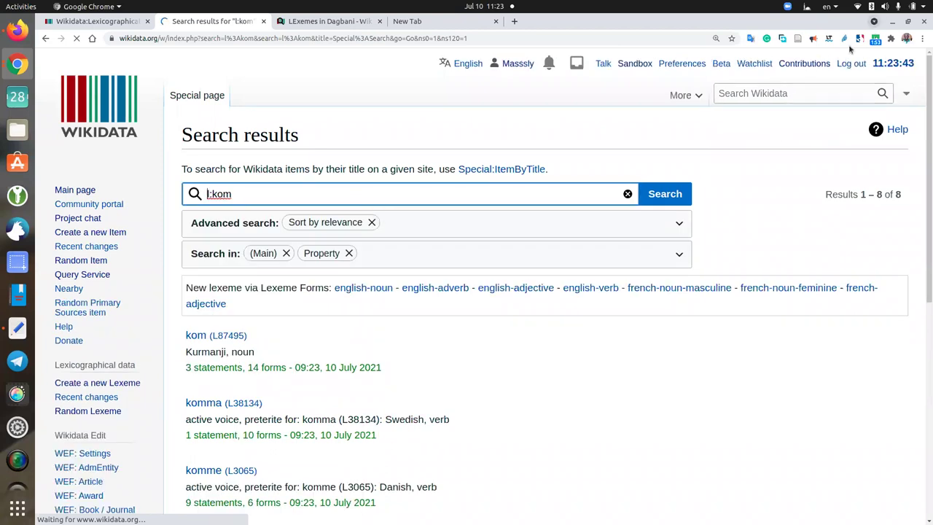
# Replace the plain o in the search term with the special character ɔ and rerun the search as "l:kɔm"
pyautogui.click(222, 197)
pyautogui.press('BackSpace')
pyautogui.click(857, 42)
pyautogui.click(734, 63)
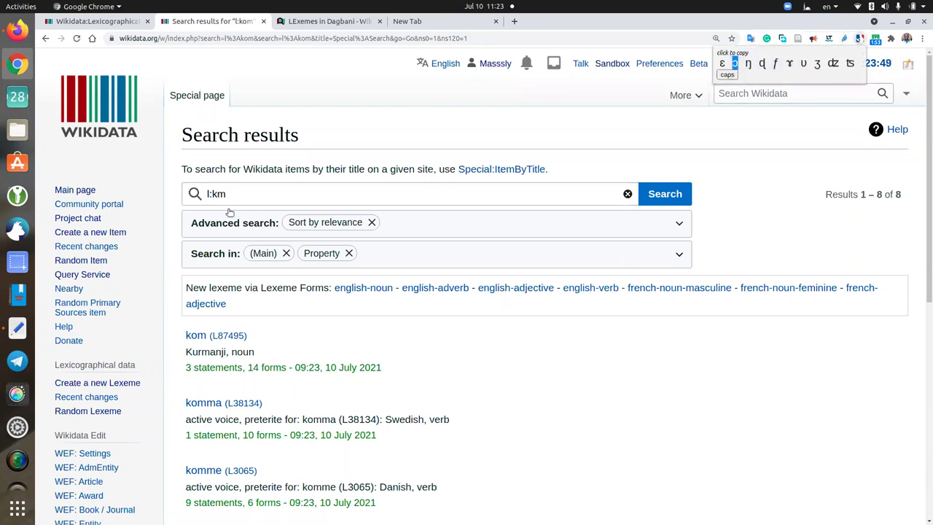
pyautogui.press('Escape')
pyautogui.hotkey('ctrl', 'v')
pyautogui.press('Return')
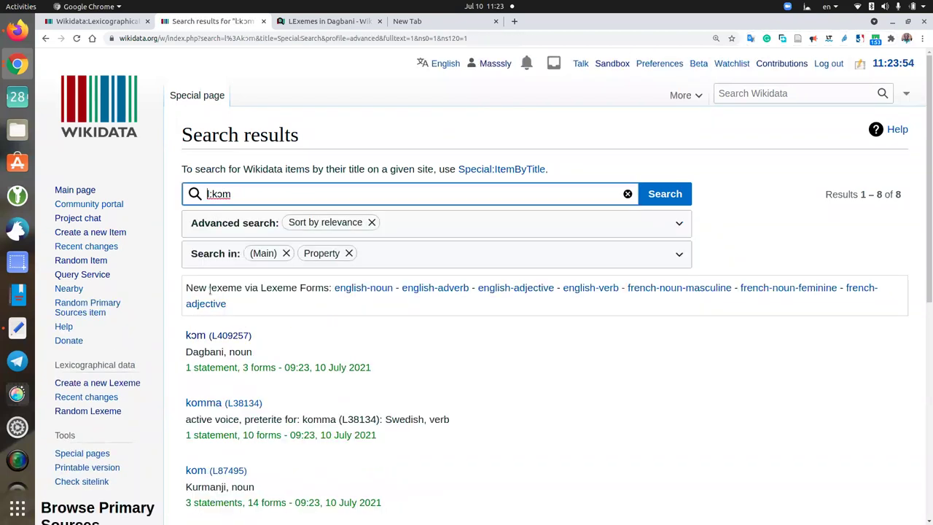
# Open the Dagbani noun lexeme kɔm (L409257) from the search results and examine its Statements and Senses sections
pyautogui.scroll(-1, 210, 322)
pyautogui.click(248, 290)
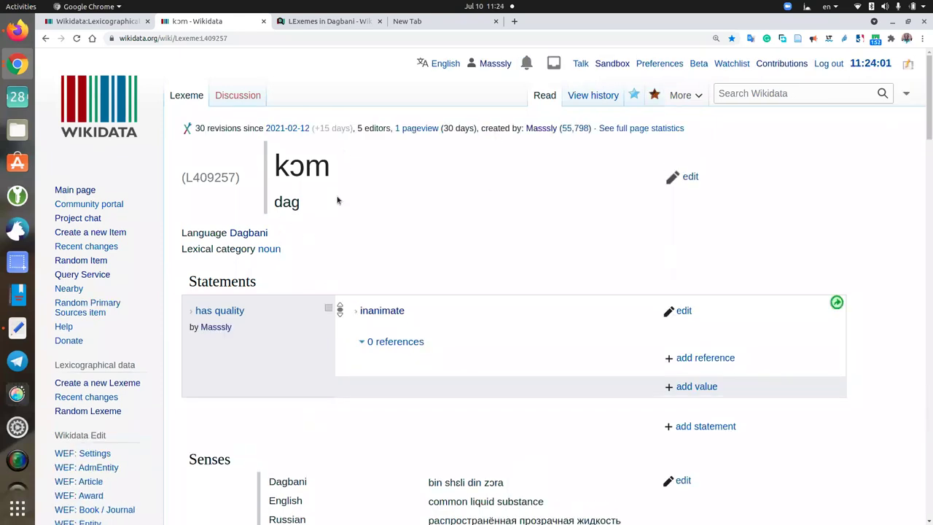
pyautogui.scroll(-3, 339, 266)
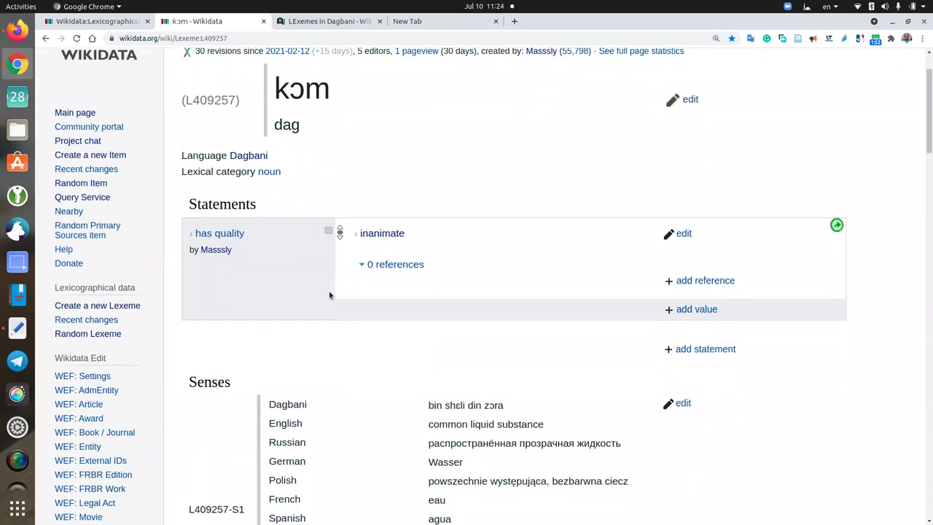
pyautogui.moveTo(270, 209); pyautogui.dragTo(184, 208)
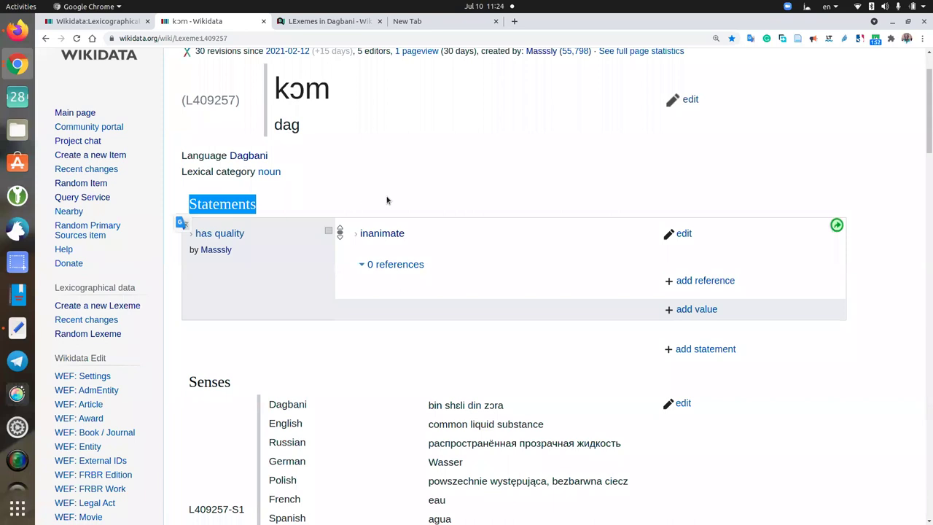
pyautogui.click(310, 203)
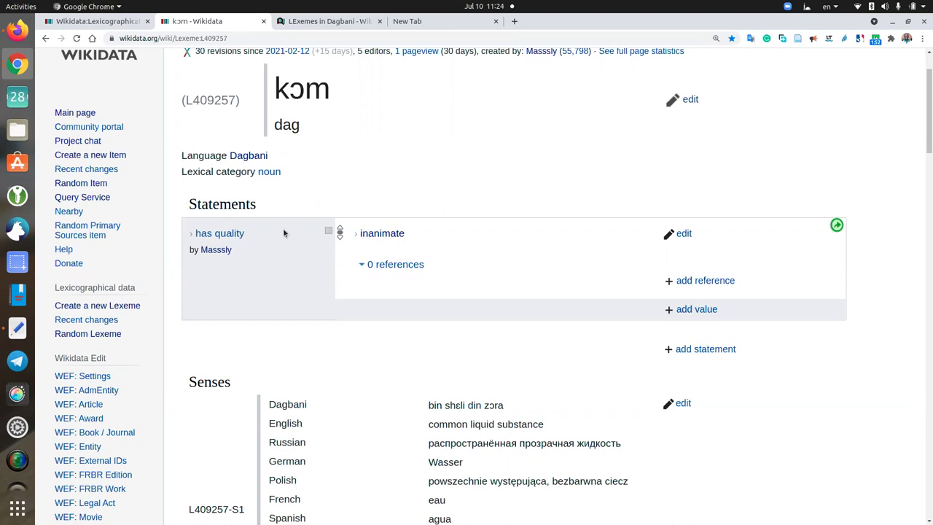
pyautogui.scroll(-1, 368, 334)
pyautogui.scroll(-2, 368, 333)
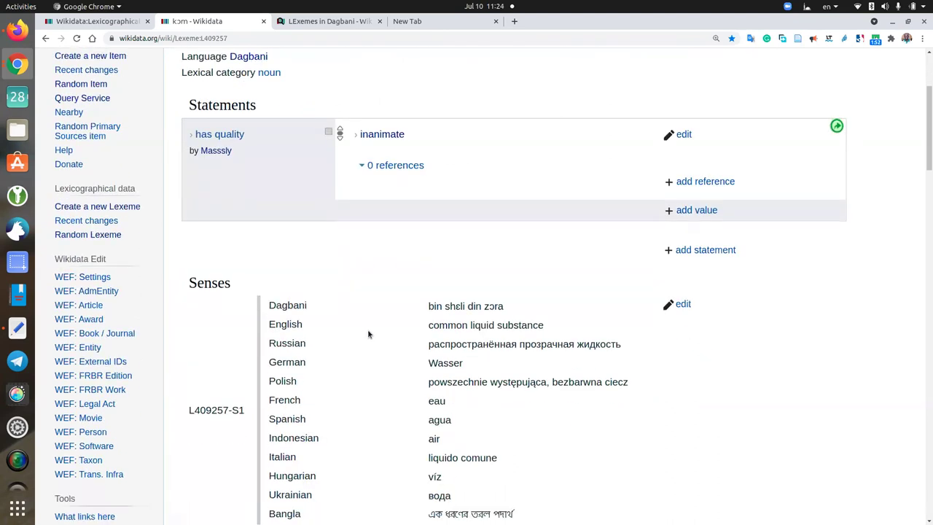
# Examine the glosses in the Senses section of kɔm, highlighting the Dagbani gloss "bin shɛli din zɔra"
pyautogui.scroll(-3, 370, 323)
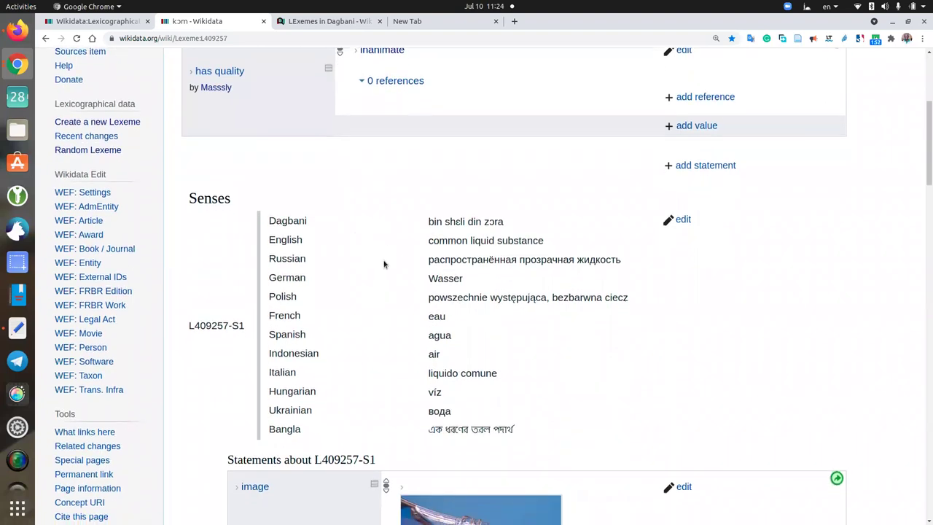
pyautogui.scroll(-2, 383, 264)
pyautogui.scroll(1, 384, 264)
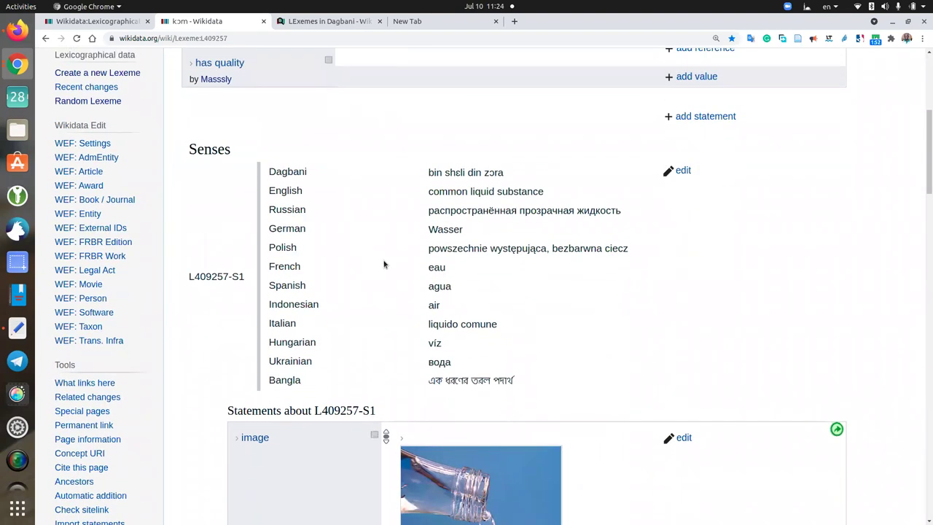
pyautogui.scroll(1, 384, 264)
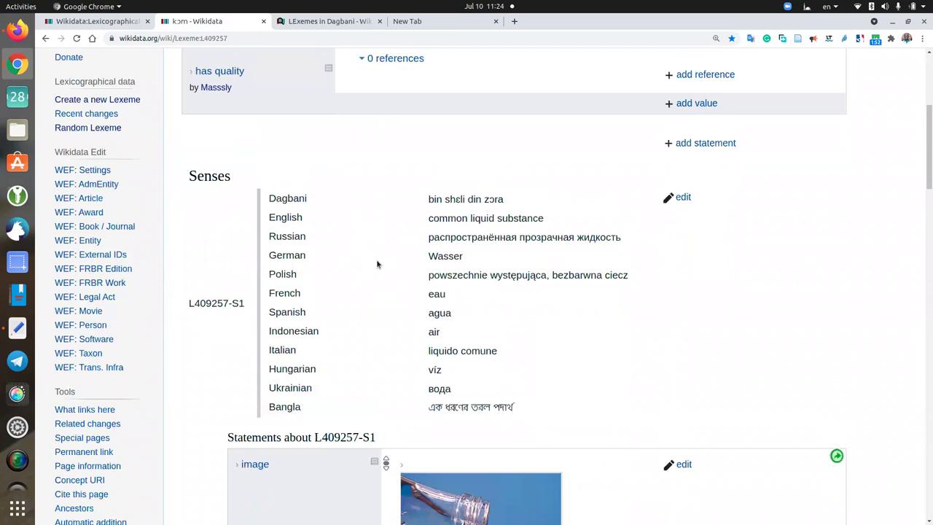
pyautogui.scroll(2, 374, 244)
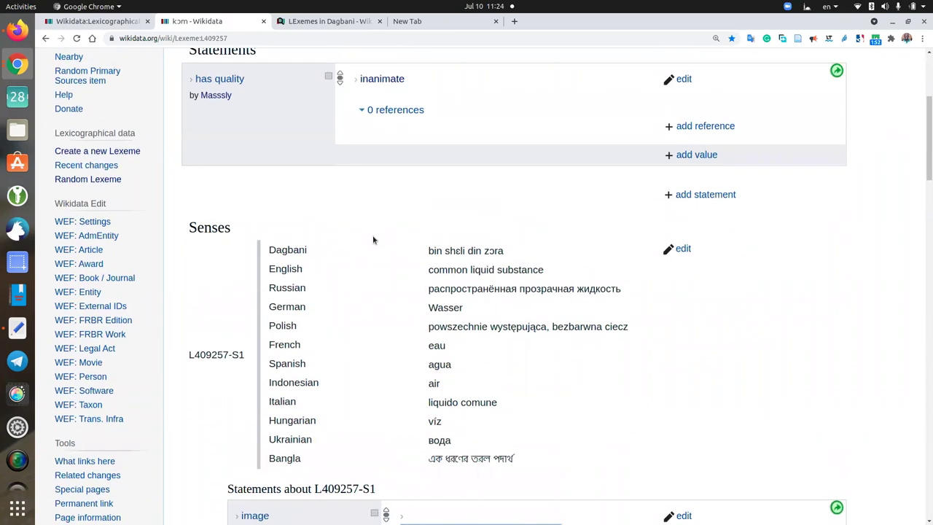
pyautogui.scroll(-2, 420, 247)
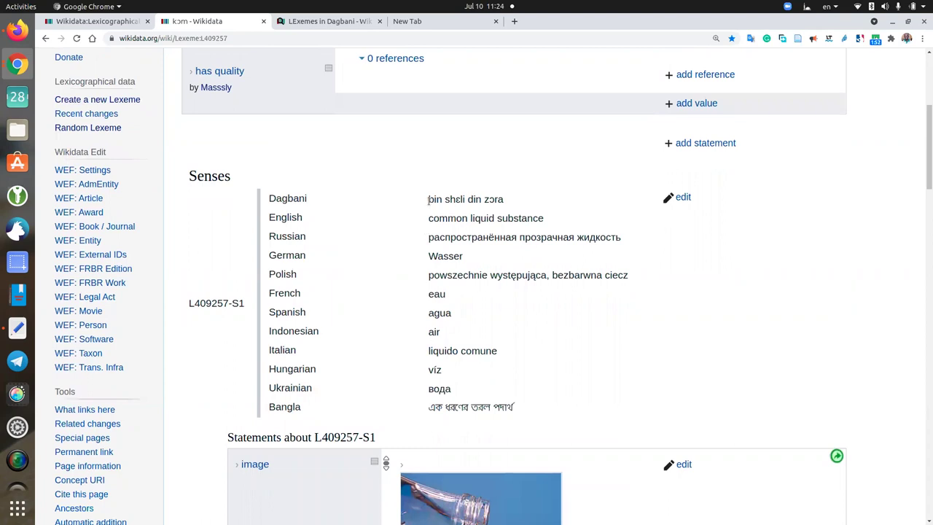
pyautogui.moveTo(434, 199); pyautogui.dragTo(508, 202)
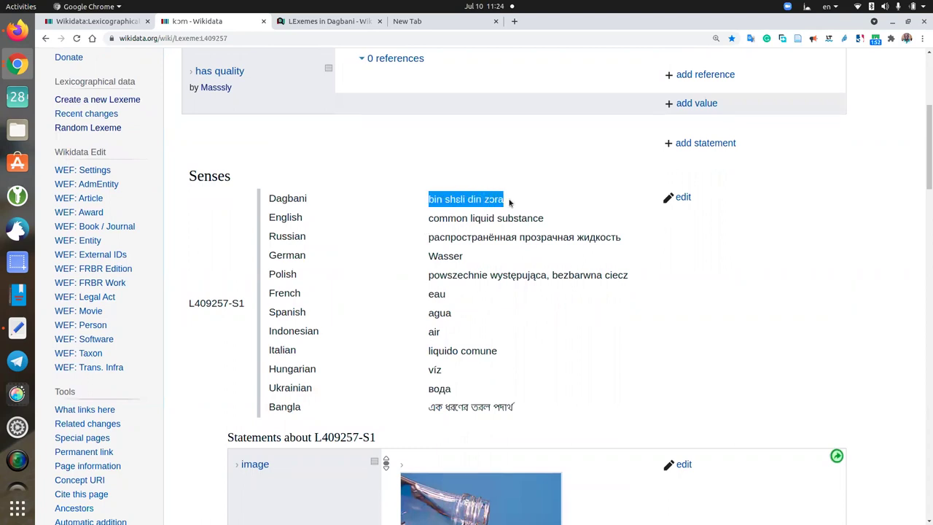
pyautogui.click(458, 198)
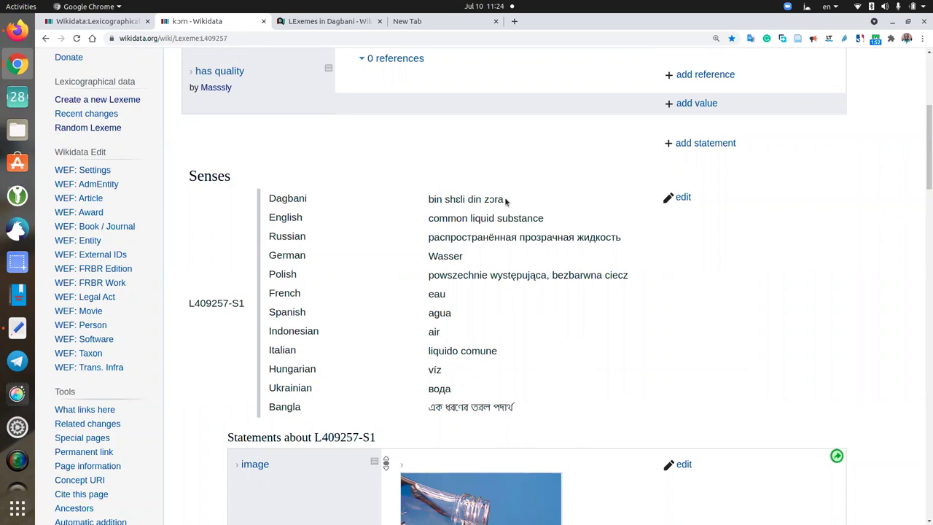
pyautogui.moveTo(506, 201); pyautogui.dragTo(427, 201)
pyautogui.click(467, 198)
# Review the image, item for this sense and translation statements of sense L409257-S1, and return to its glosses
pyautogui.scroll(-3, 403, 322)
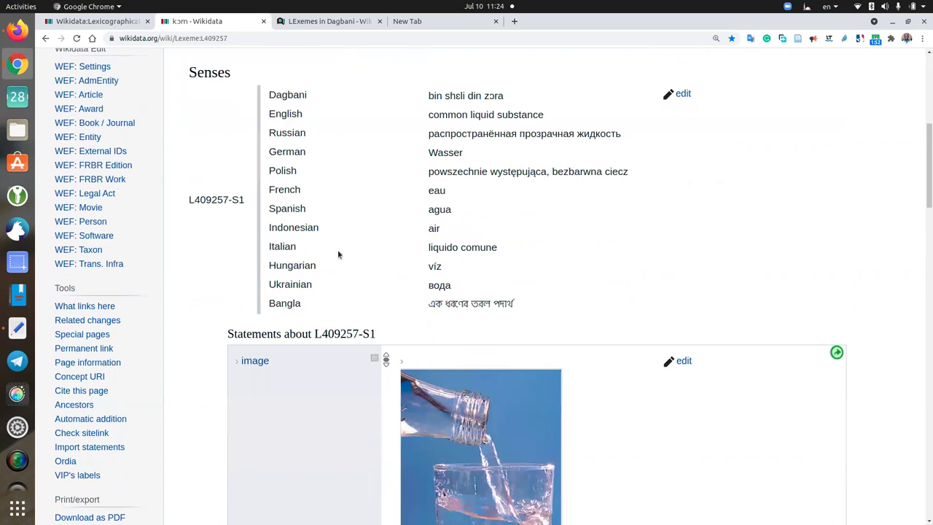
pyautogui.scroll(-4, 337, 252)
pyautogui.scroll(-4, 334, 246)
pyautogui.scroll(1, 323, 207)
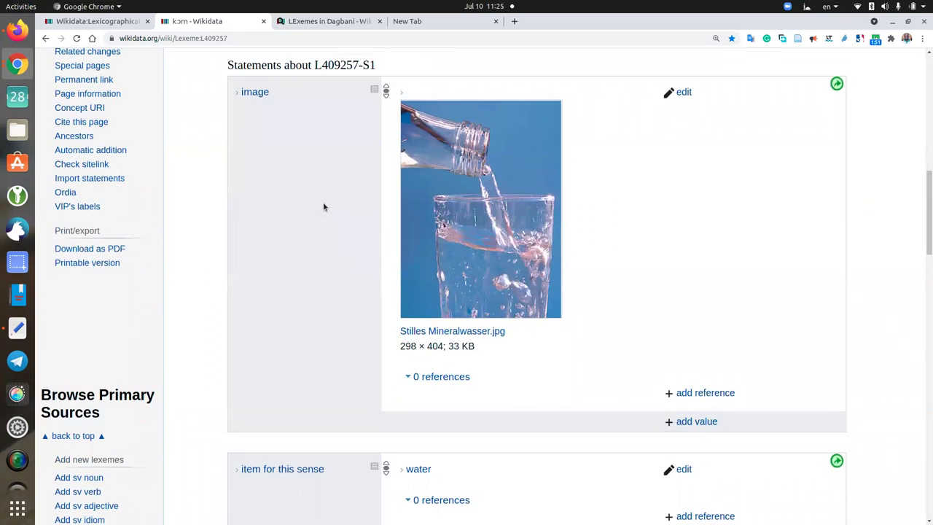
pyautogui.scroll(2, 323, 207)
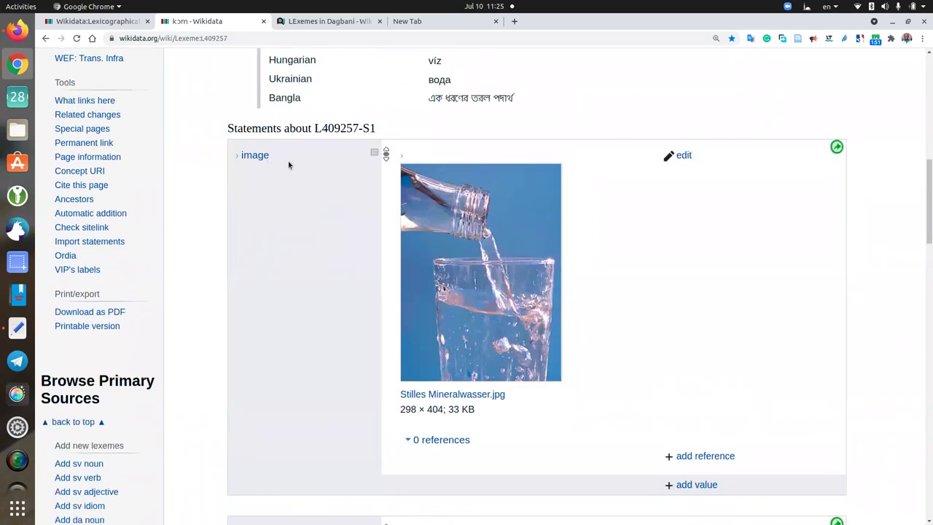
pyautogui.scroll(-5, 329, 304)
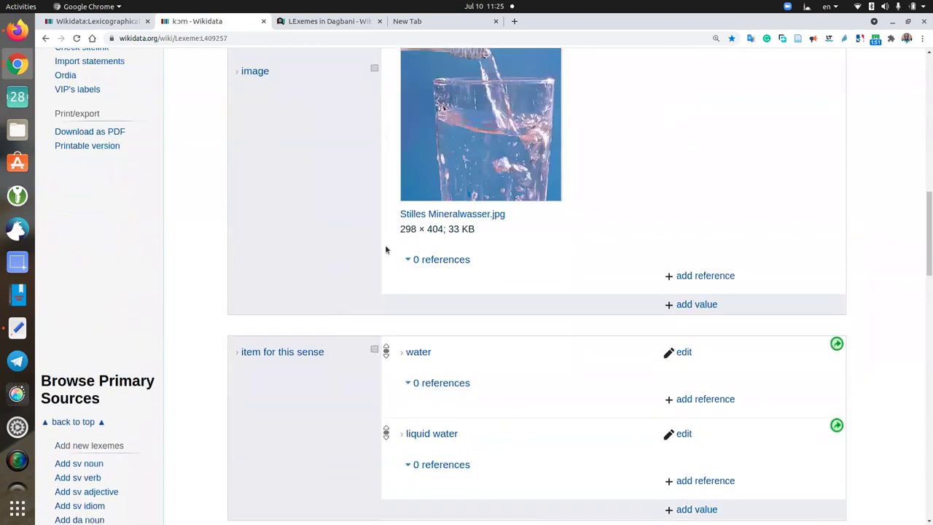
pyautogui.scroll(-5, 352, 381)
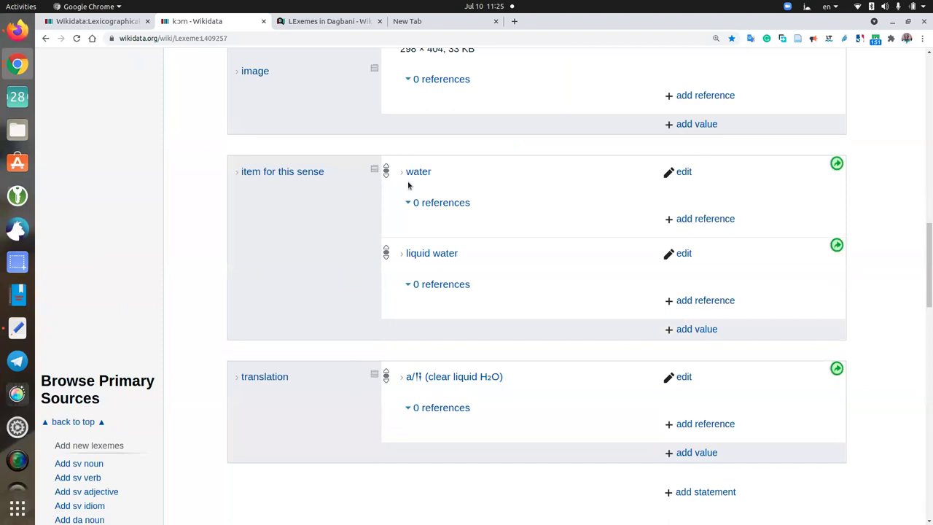
pyautogui.scroll(6, 355, 270)
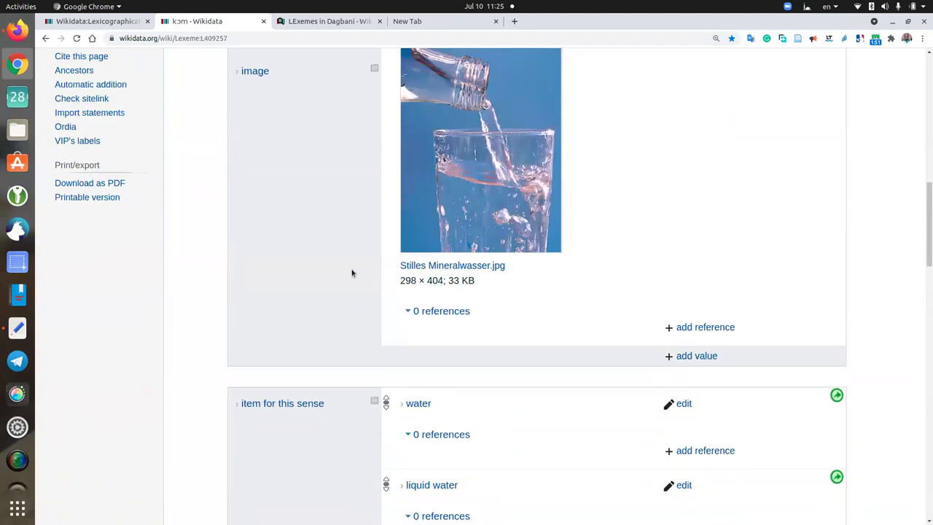
pyautogui.scroll(1, 355, 274)
pyautogui.scroll(-3, 356, 274)
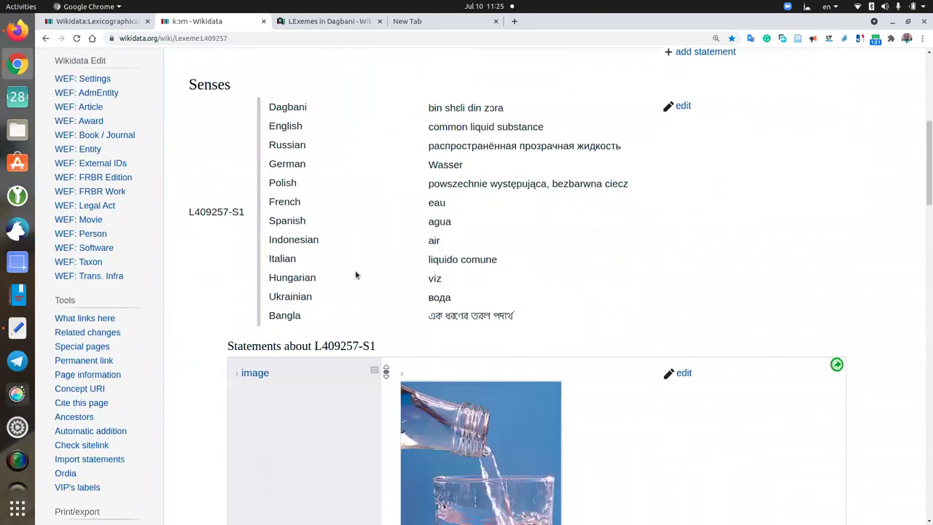
# Highlight the sense identifier L409257-S1, its suffix and the Dagbani gloss to point them out
pyautogui.scroll(-1, 354, 274)
pyautogui.moveTo(245, 176); pyautogui.dragTo(189, 175)
pyautogui.tripleClick(189, 175)
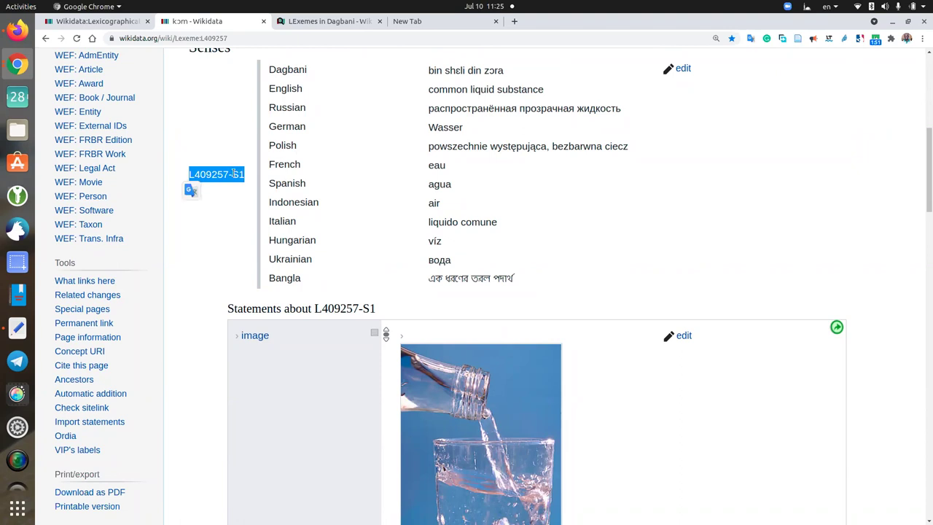
pyautogui.click(234, 173)
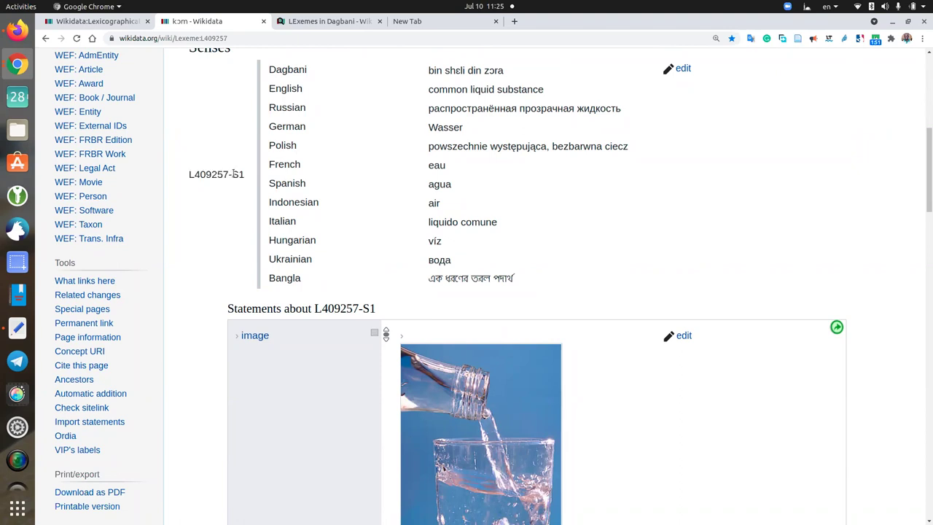
pyautogui.moveTo(233, 173); pyautogui.dragTo(229, 174)
pyautogui.click(240, 174)
pyautogui.scroll(1, 415, 167)
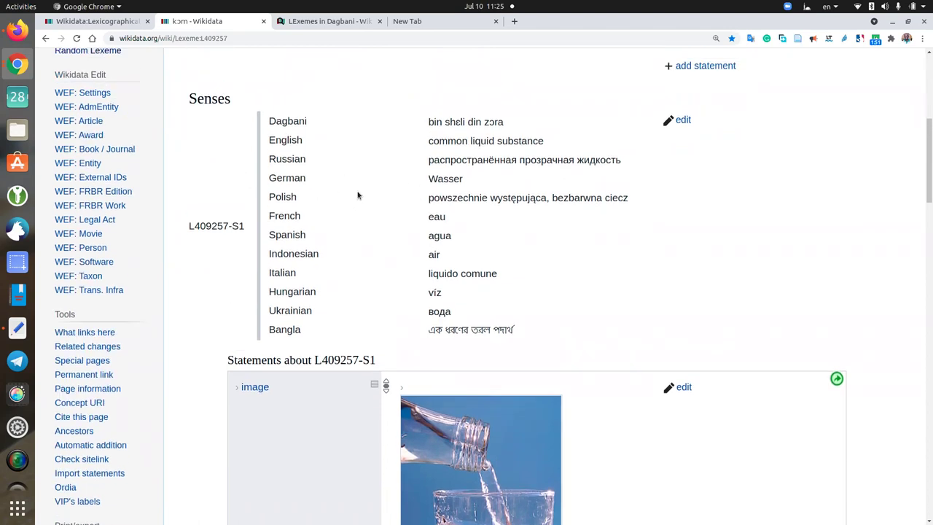
pyautogui.moveTo(427, 123); pyautogui.dragTo(513, 127)
# Open the item water from the "item for this sense" statement in a new tab, view it and return to the kɔm lexeme
pyautogui.scroll(-3, 581, 253)
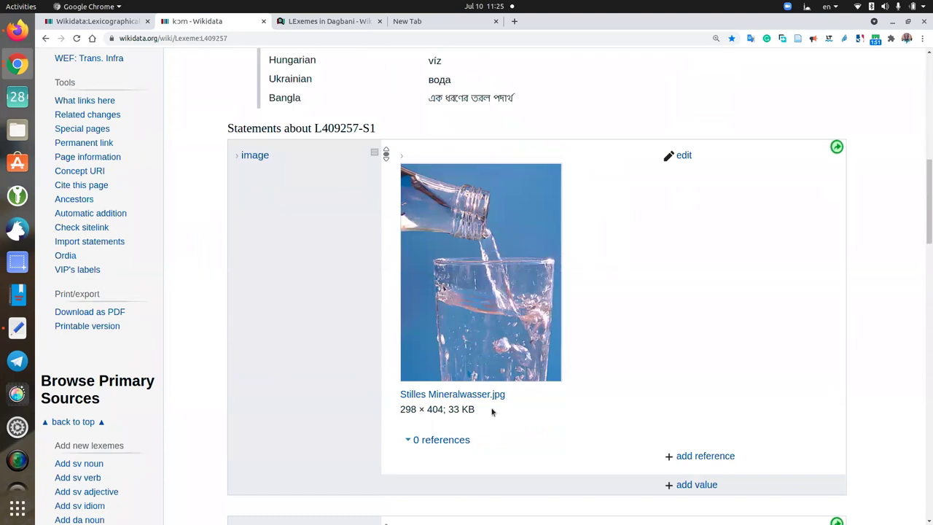
pyautogui.scroll(-5, 454, 310)
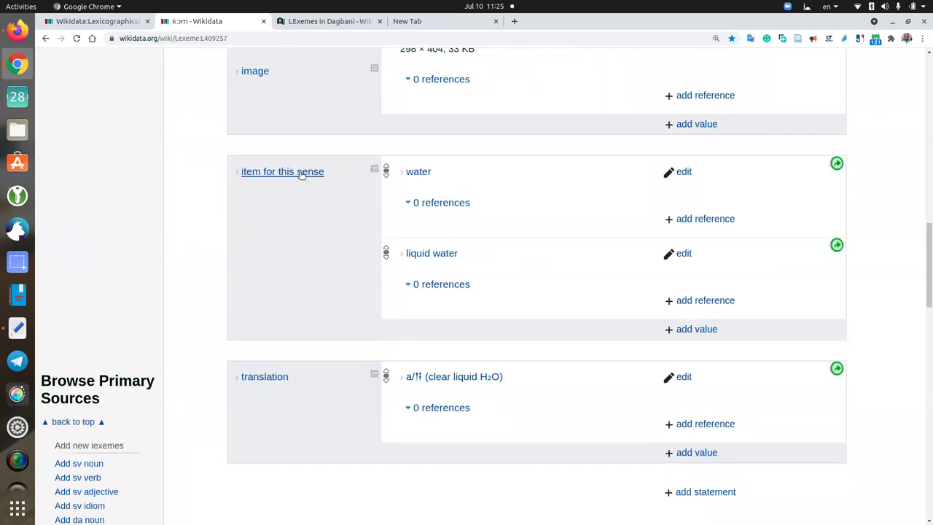
pyautogui.rightClick(421, 175)
pyautogui.click(455, 182)
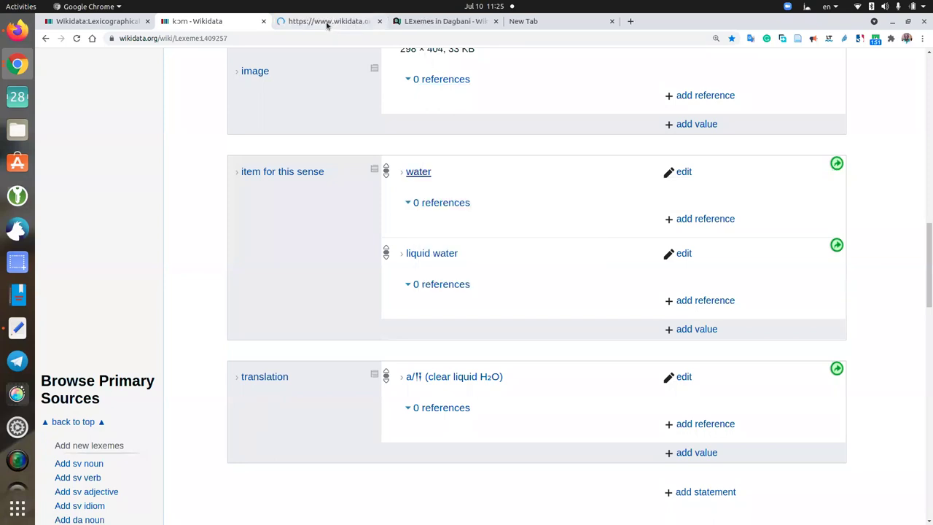
pyautogui.click(321, 22)
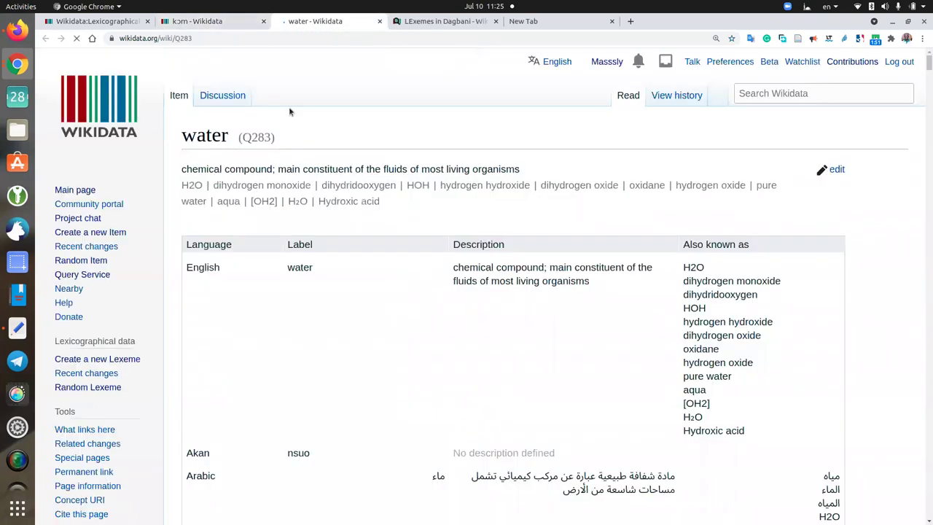
pyautogui.click(225, 21)
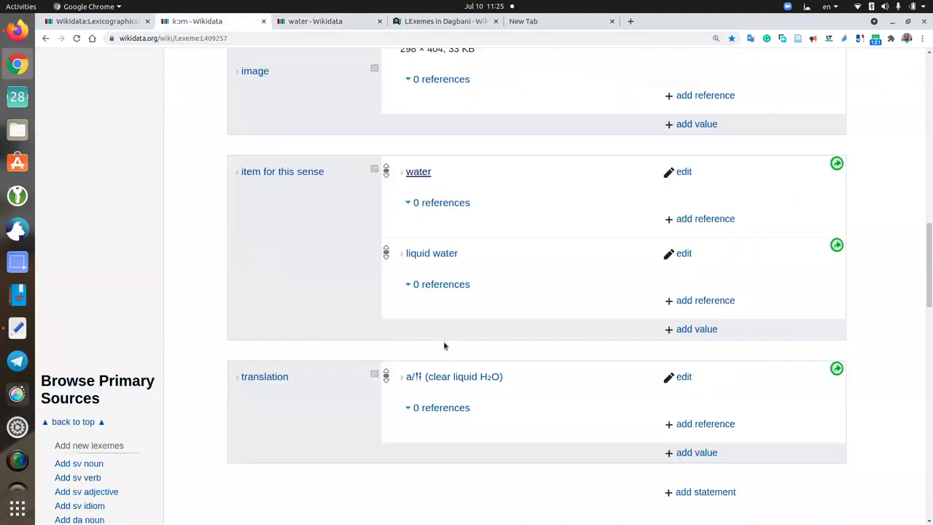
# Examine the sense's translation statement and the forms L409257-F1 and L409257-F2 in the Forms section
pyautogui.scroll(-2, 446, 344)
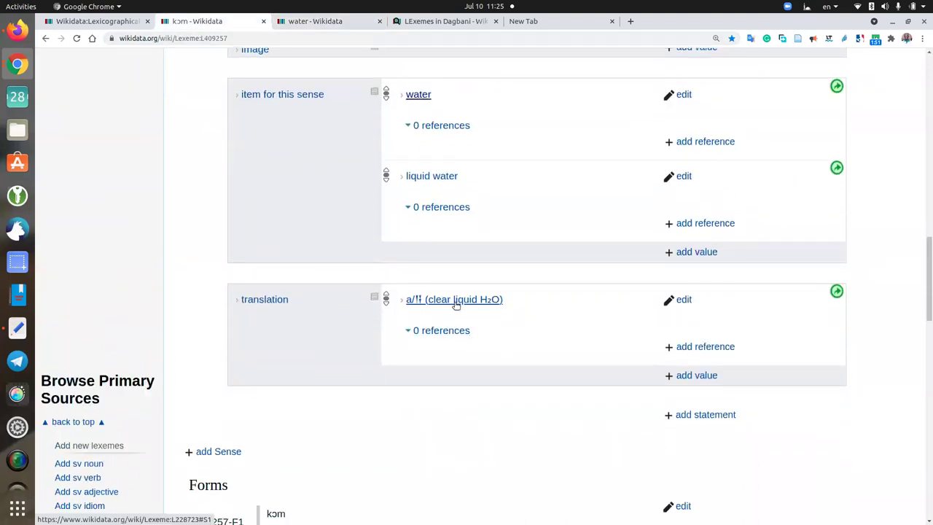
pyautogui.moveTo(454, 301)
pyautogui.scroll(-2, 454, 303)
pyautogui.scroll(-5, 389, 372)
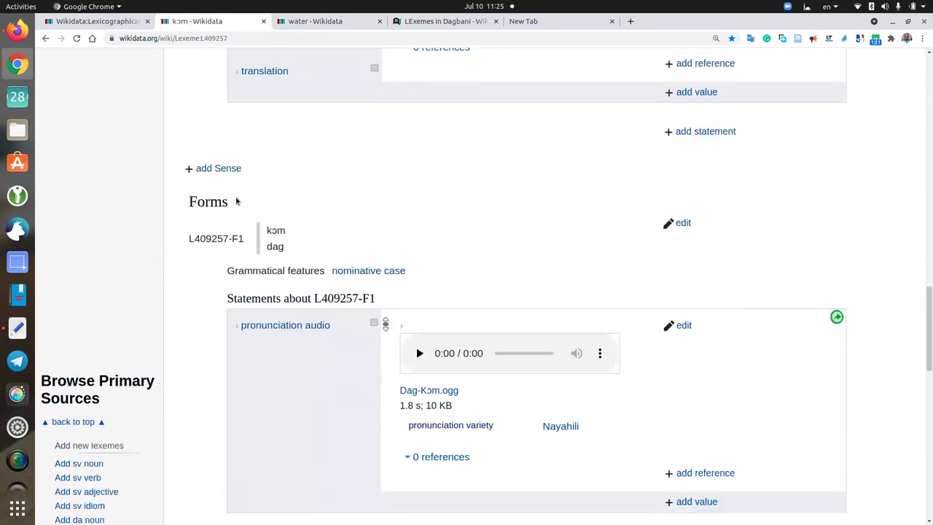
pyautogui.moveTo(287, 234); pyautogui.dragTo(219, 245)
pyautogui.scroll(-5, 286, 336)
pyautogui.scroll(-5, 287, 337)
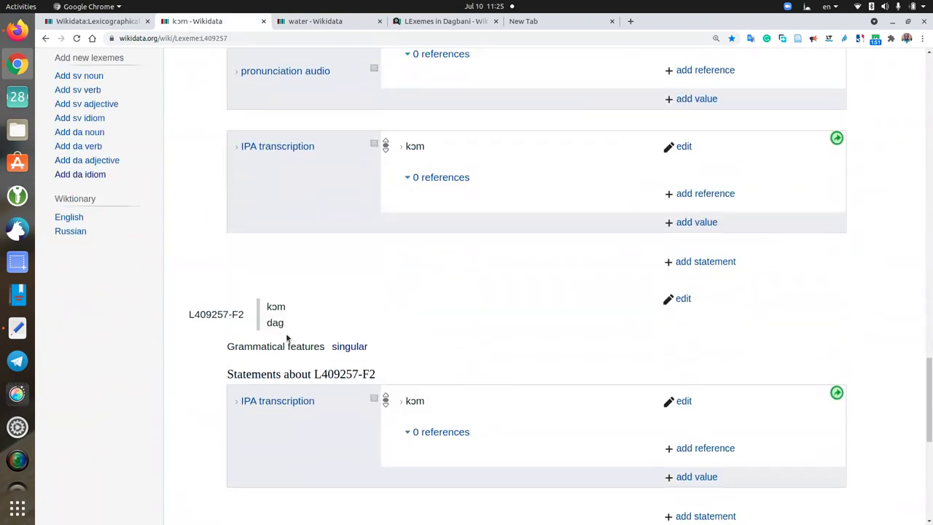
pyautogui.scroll(3, 286, 337)
pyautogui.scroll(-3, 287, 338)
# Return to the Forms heading and highlight it, and point out the kɔm representation of form L409257-F1
pyautogui.scroll(8, 287, 337)
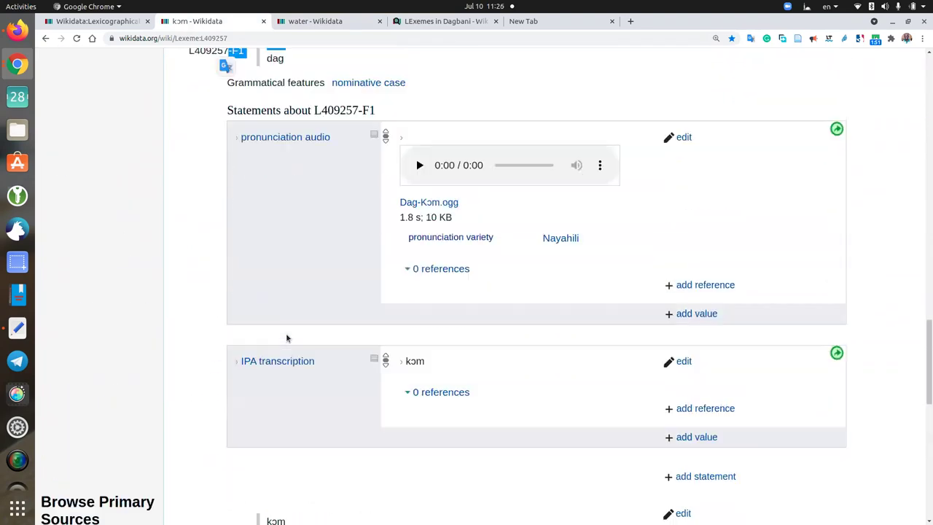
pyautogui.doubleClick(209, 150)
pyautogui.click(314, 181)
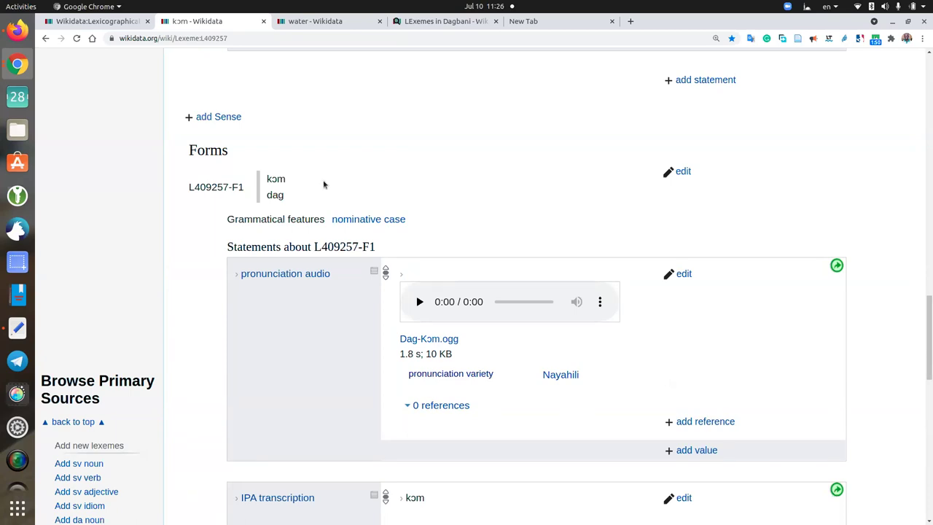
pyautogui.moveTo(288, 179); pyautogui.dragTo(355, 195)
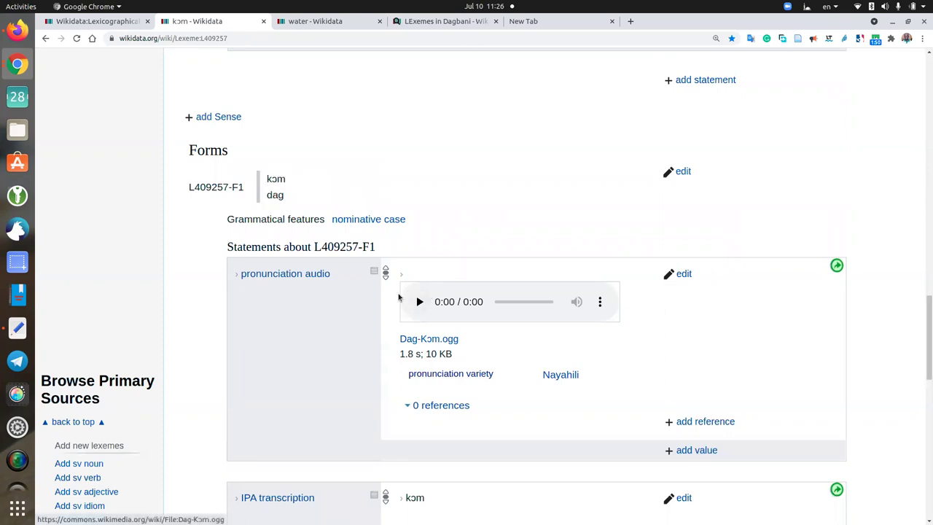
# Review the IPA transcription of form L409257-F1, highlighting its value kɔm, and look over the singular form L409257-F2
pyautogui.scroll(-1, 410, 350)
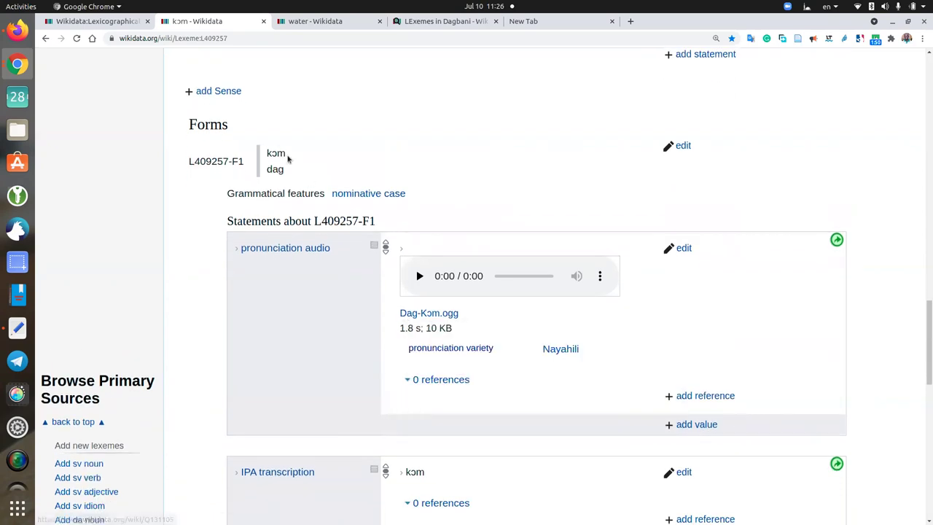
pyautogui.scroll(-5, 370, 350)
pyautogui.scroll(-3, 371, 350)
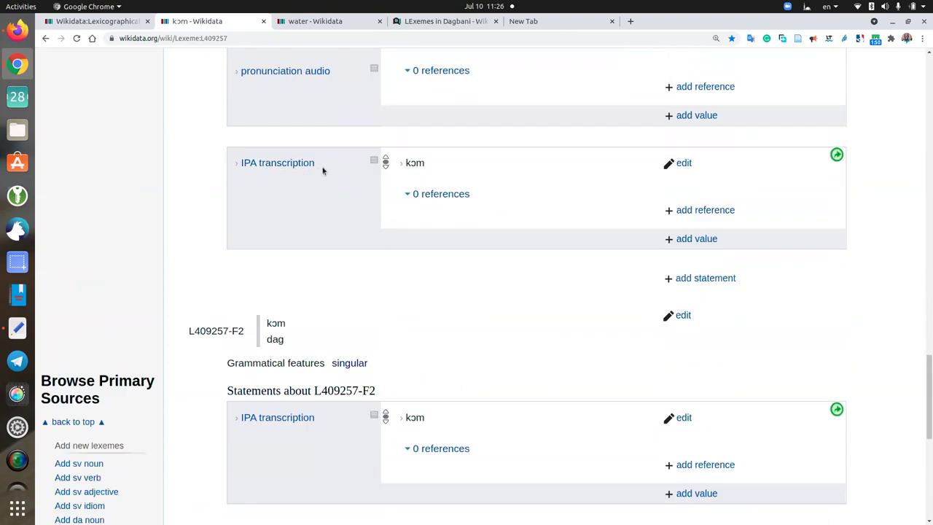
pyautogui.moveTo(433, 162); pyautogui.dragTo(403, 163)
pyautogui.click(439, 214)
pyautogui.scroll(-3, 437, 281)
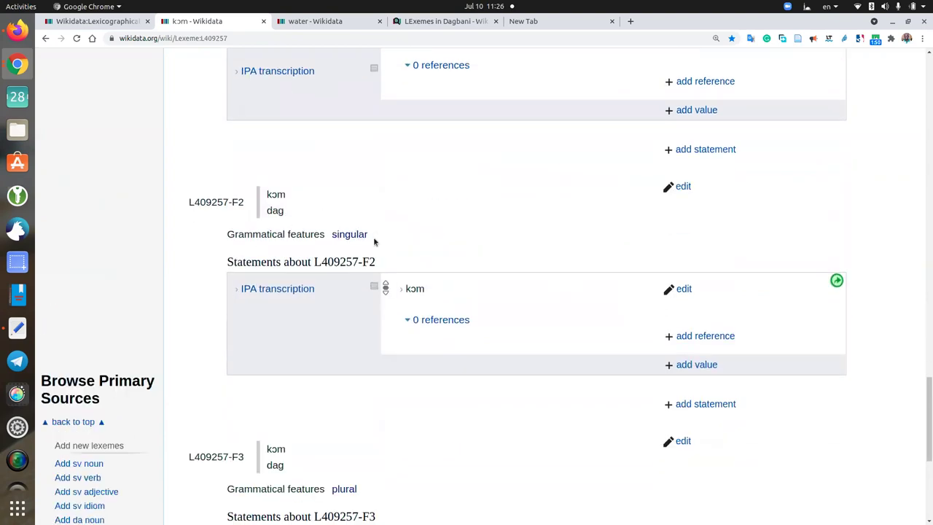
# Go back to form L409257-F1 and highlight its grammatical feature "nominative case"
pyautogui.scroll(5, 376, 242)
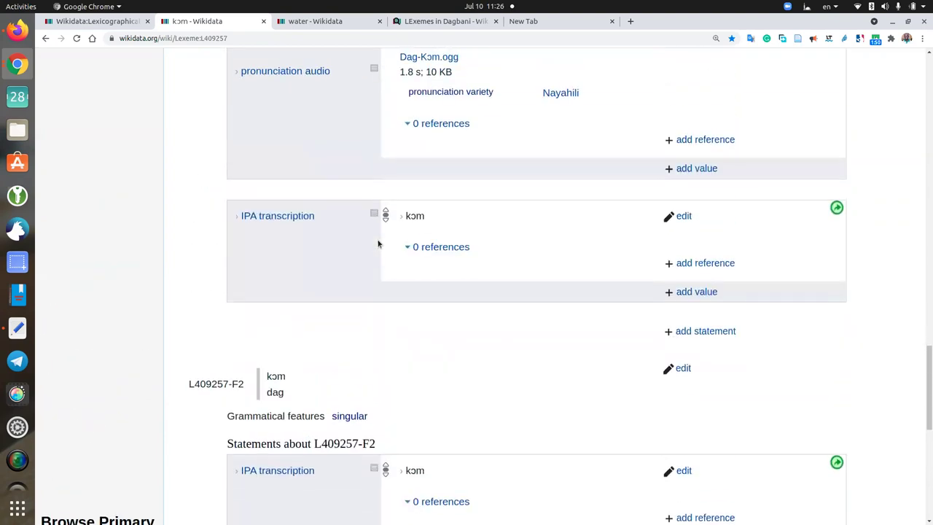
pyautogui.scroll(4, 378, 243)
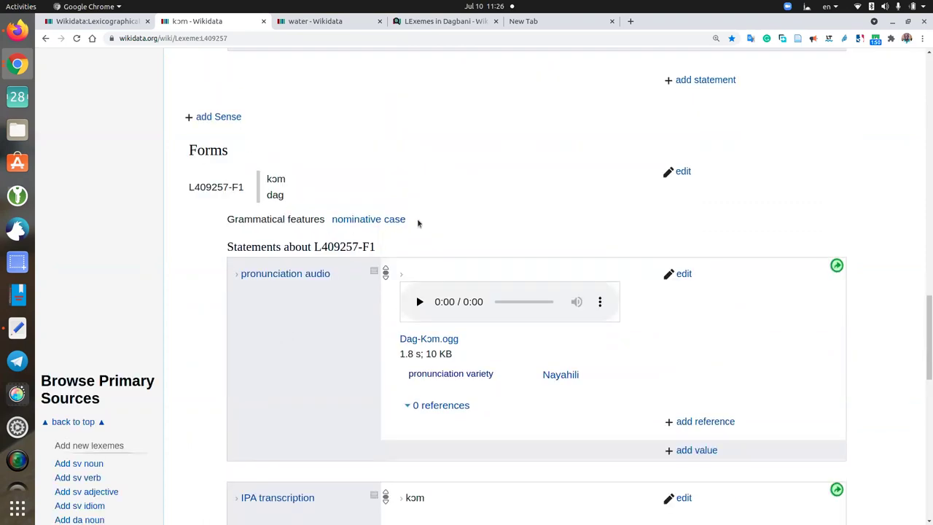
pyautogui.moveTo(418, 223); pyautogui.dragTo(333, 219)
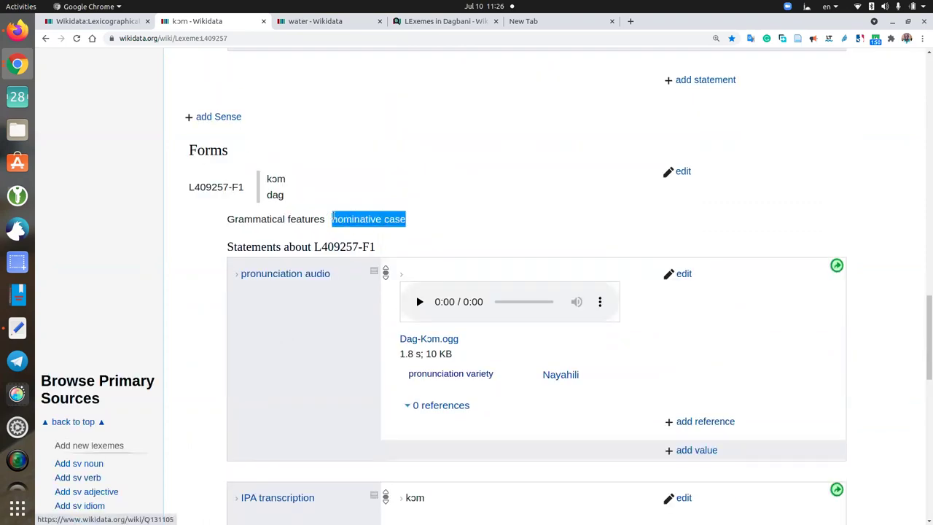
pyautogui.click(333, 200)
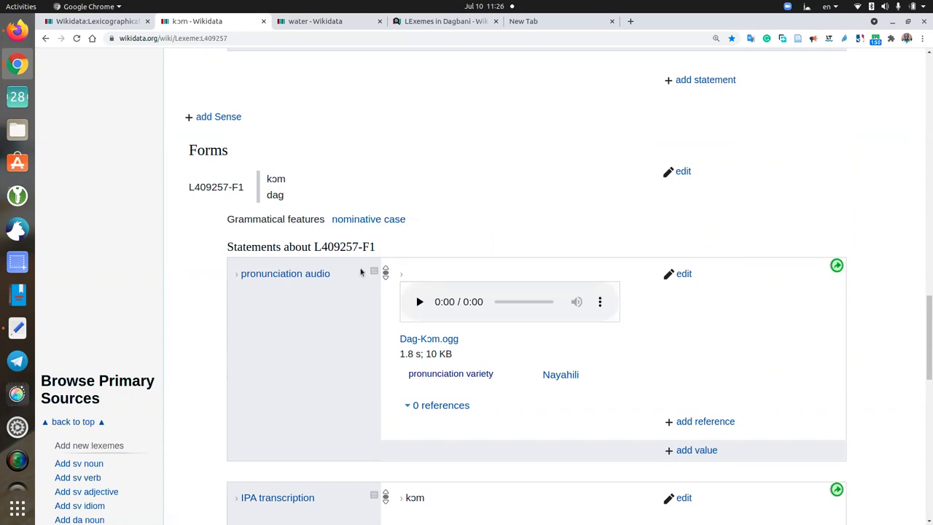
# Move on to form L409257-F2 and highlight its IPA transcription value kɔm
pyautogui.scroll(-5, 364, 273)
pyautogui.scroll(-2, 367, 280)
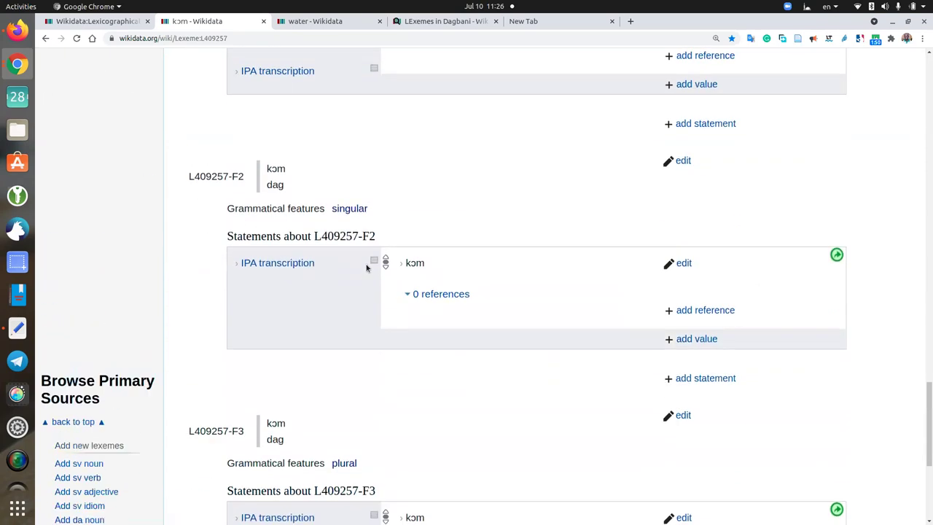
pyautogui.doubleClick(417, 263)
# Highlight the grammatical feature "plural" of form L409257-F3 and review its IPA transcription statement
pyautogui.scroll(-3, 416, 304)
pyautogui.click(366, 259)
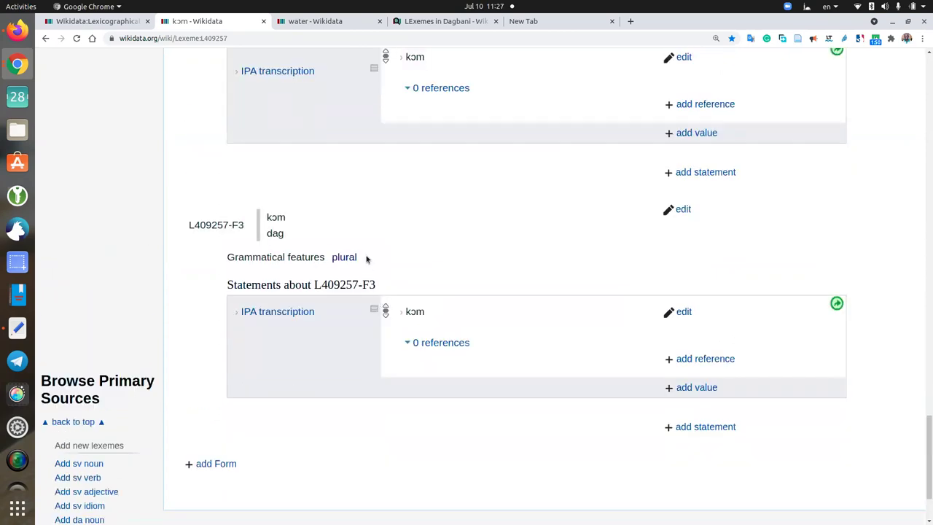
pyautogui.moveTo(367, 258); pyautogui.dragTo(332, 257)
pyautogui.click(406, 256)
pyautogui.scroll(-1, 484, 346)
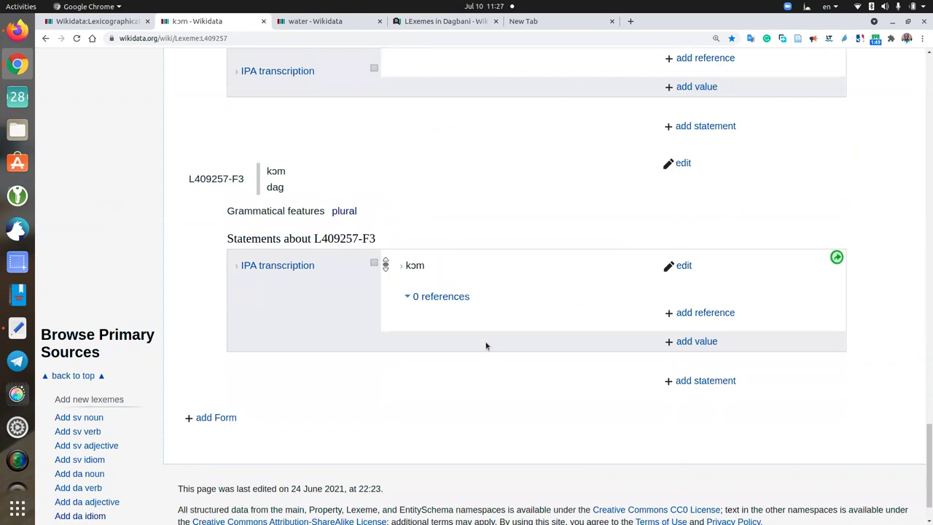
pyautogui.scroll(-2, 486, 346)
# Search Wikidata for "l:kuli" and open the Dagbani noun kuli (L307875) from the results
pyautogui.scroll(20, 494, 220)
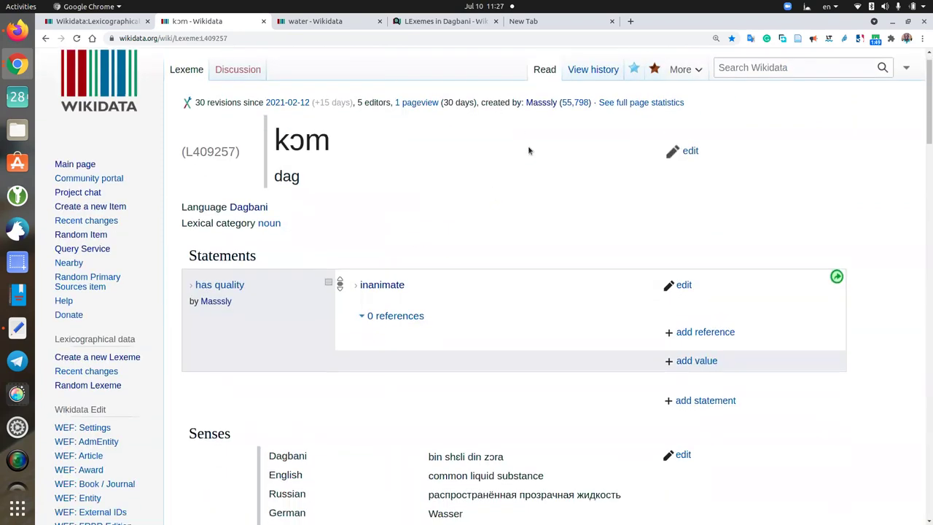
pyautogui.click(763, 97)
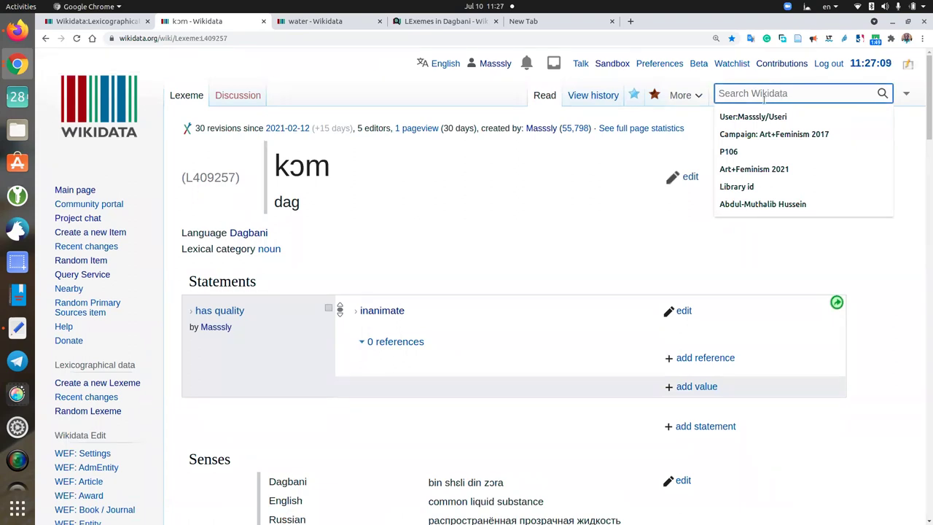
pyautogui.write('l')
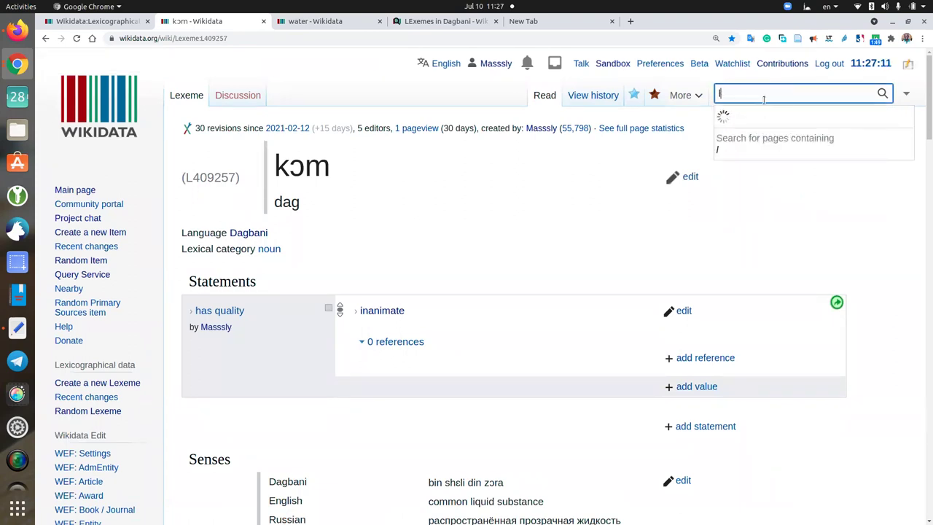
pyautogui.write(':kuli')
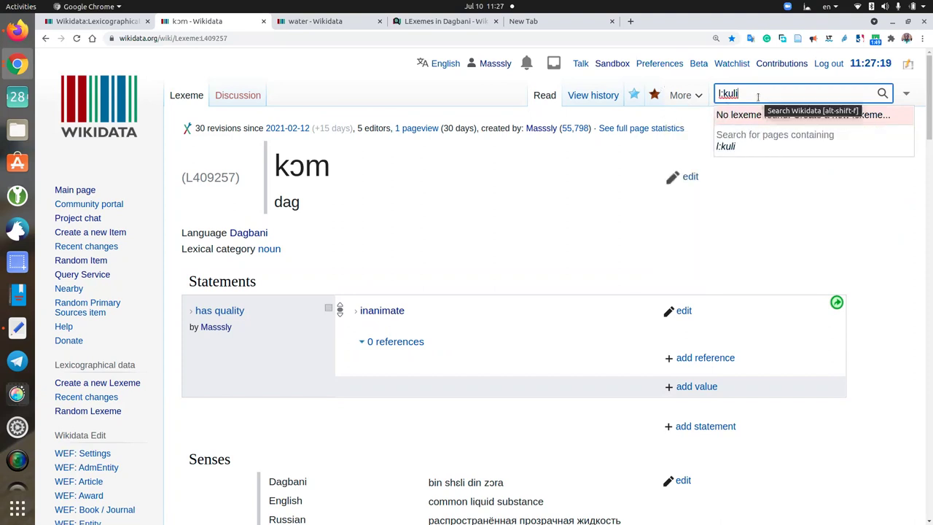
pyautogui.press('Return')
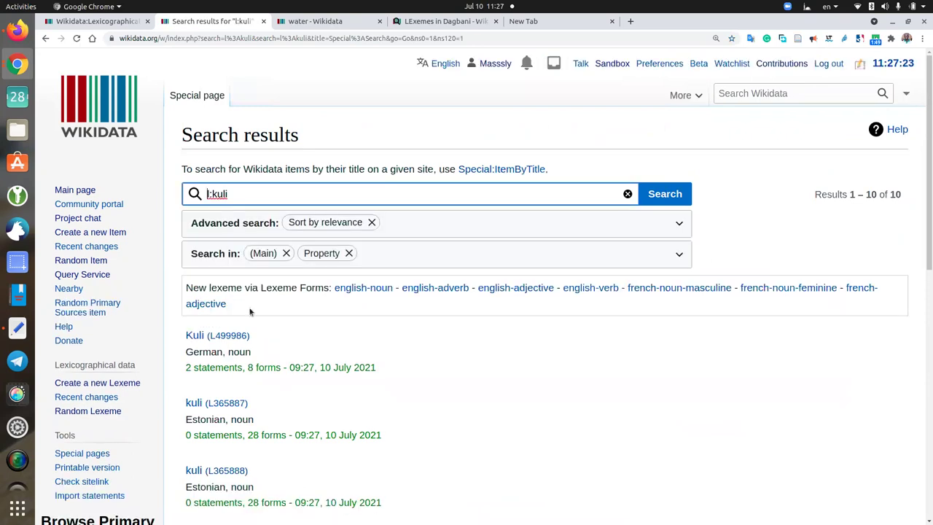
pyautogui.scroll(-4, 248, 313)
pyautogui.scroll(-2, 240, 352)
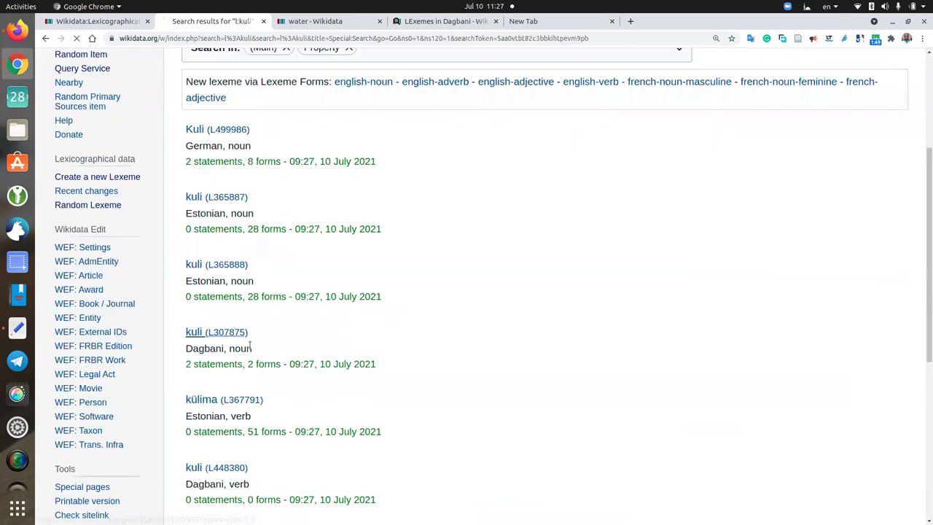
pyautogui.click(248, 334)
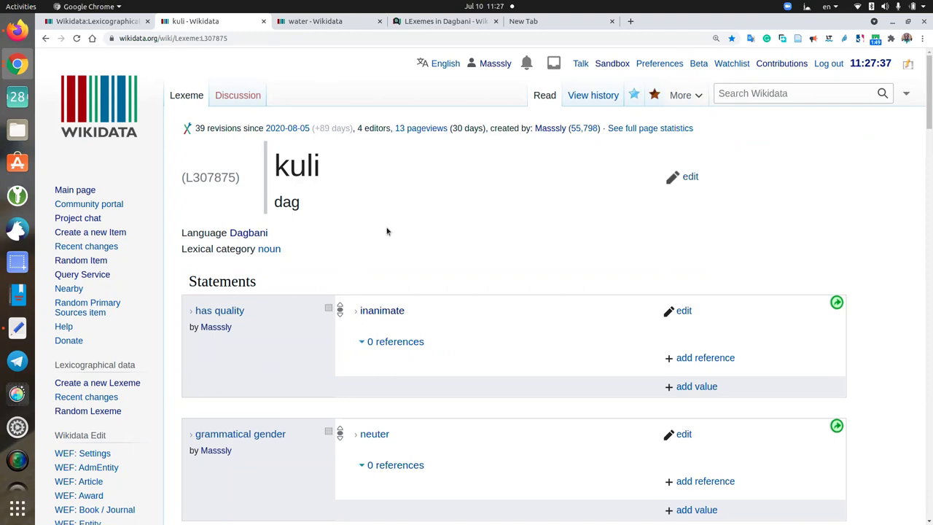
# Review the kuli lexeme's statements, highlighting "inanimate" under has quality and "neuter" under grammatical gender
pyautogui.scroll(-1, 407, 311)
pyautogui.scroll(-1, 407, 311)
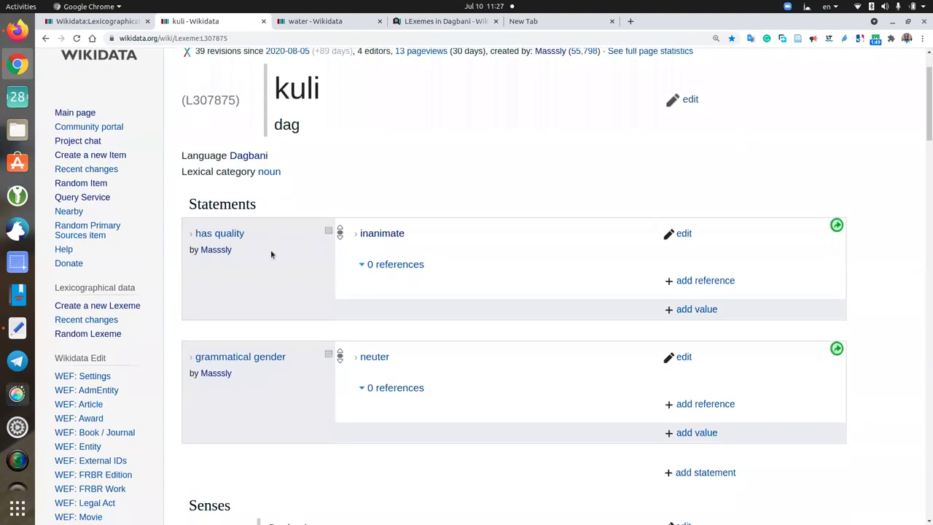
pyautogui.moveTo(419, 235); pyautogui.dragTo(358, 233)
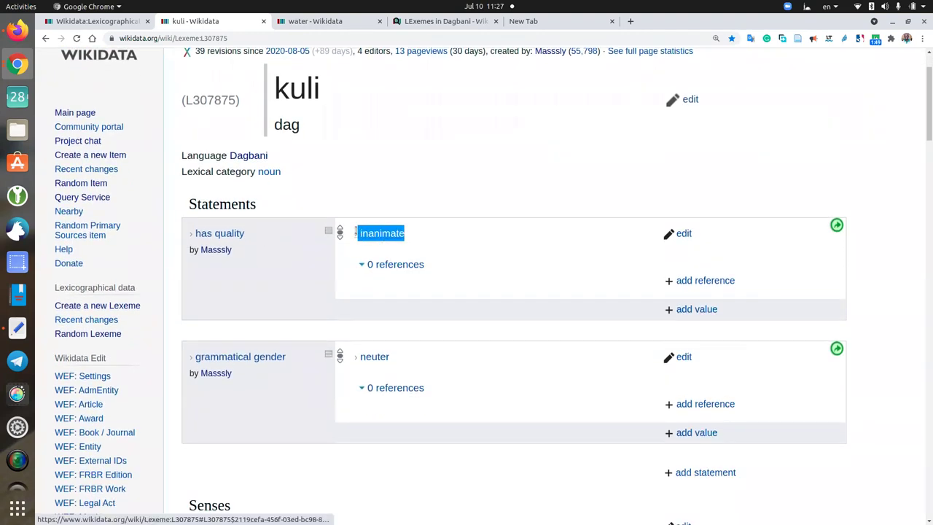
pyautogui.click(394, 246)
pyautogui.scroll(-3, 441, 370)
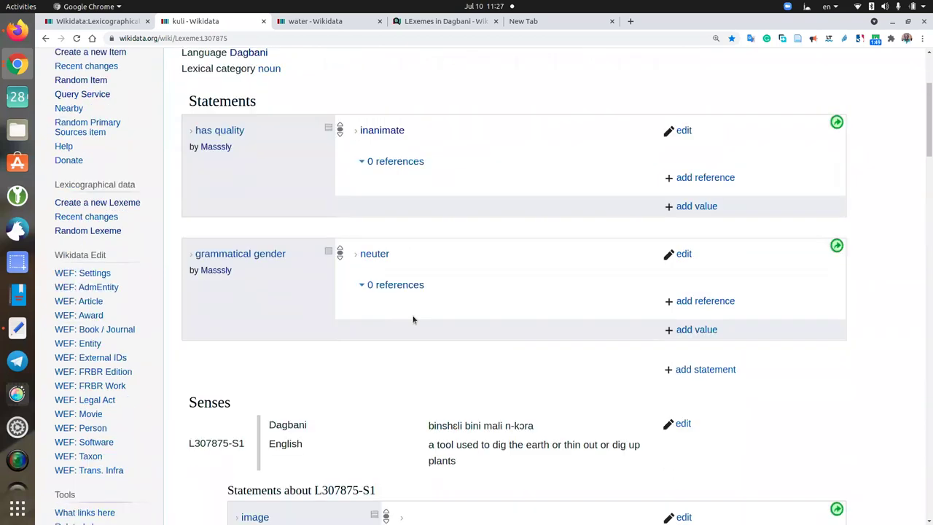
pyautogui.moveTo(393, 256); pyautogui.dragTo(359, 253)
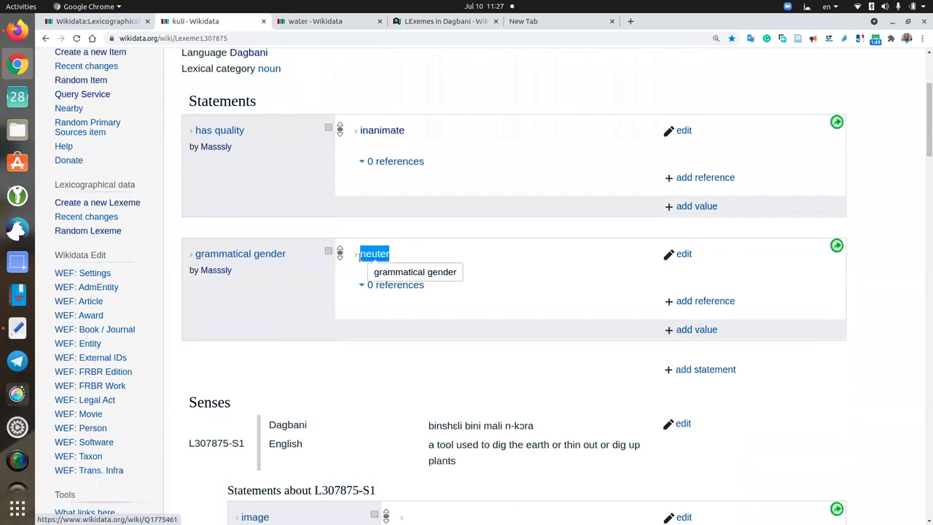
pyautogui.click(424, 234)
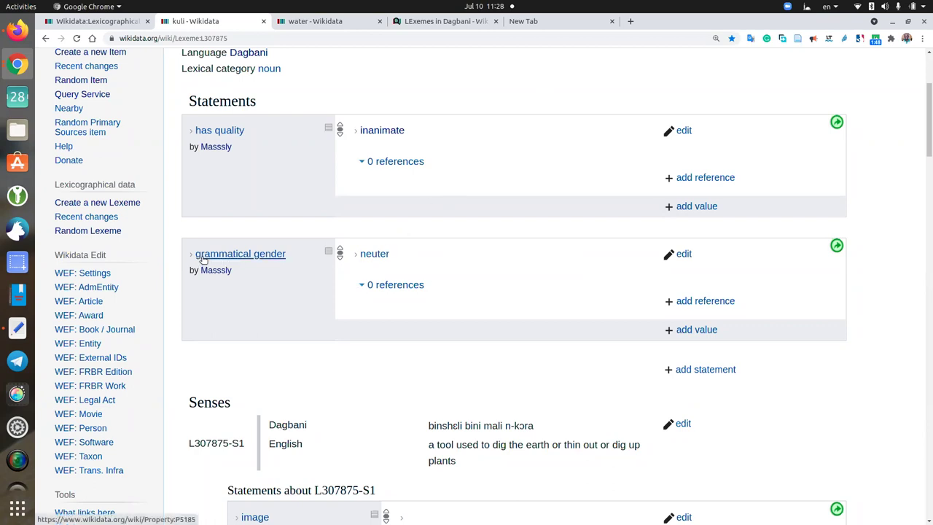
# Examine the Senses section of kuli, with the Dagbani and English glosses and image of sense L307875-S1
pyautogui.scroll(-5, 420, 317)
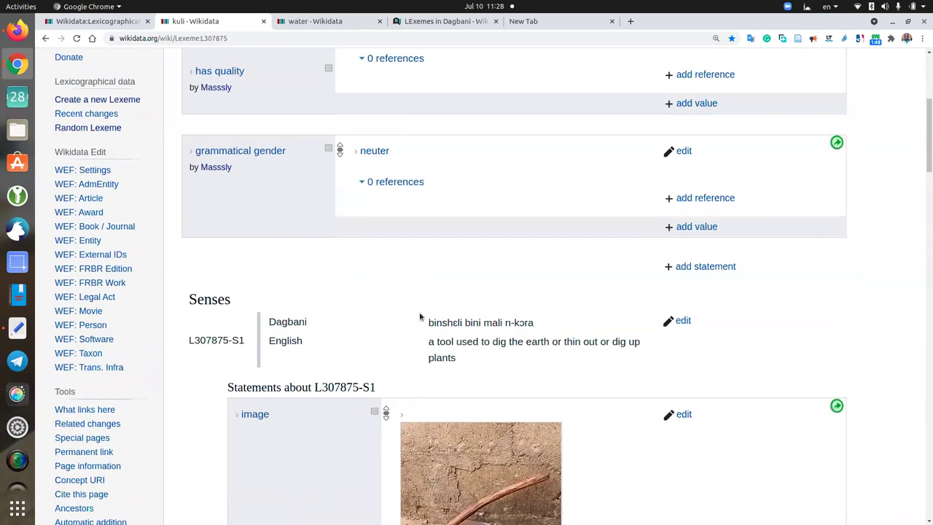
pyautogui.scroll(1, 312, 229)
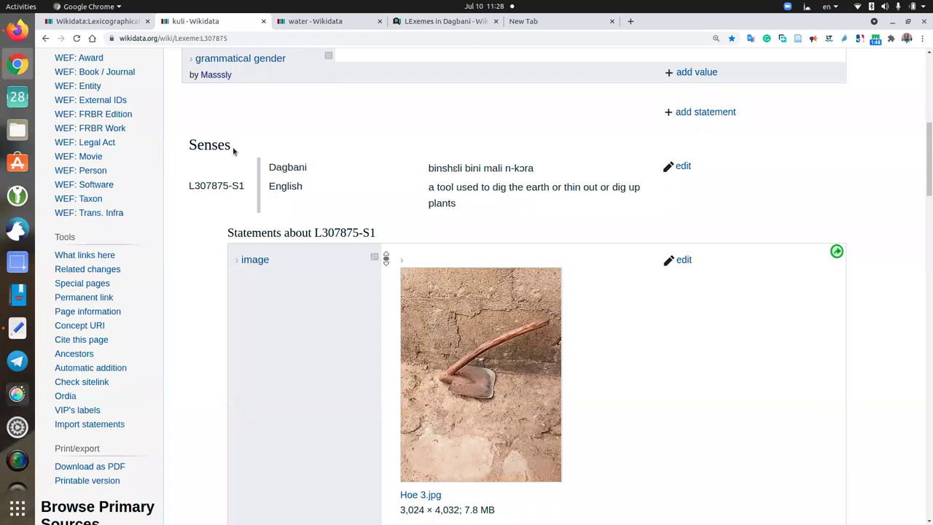
pyautogui.scroll(-3, 247, 319)
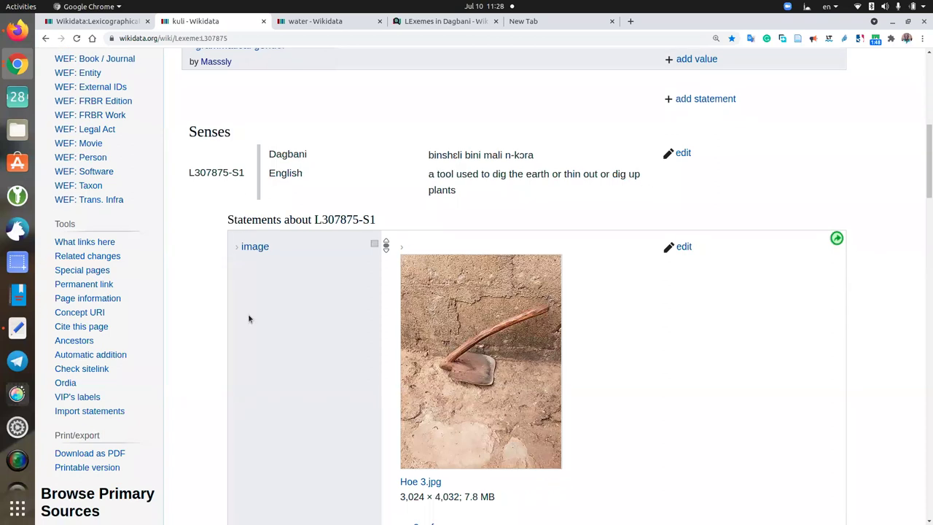
pyautogui.scroll(2, 248, 319)
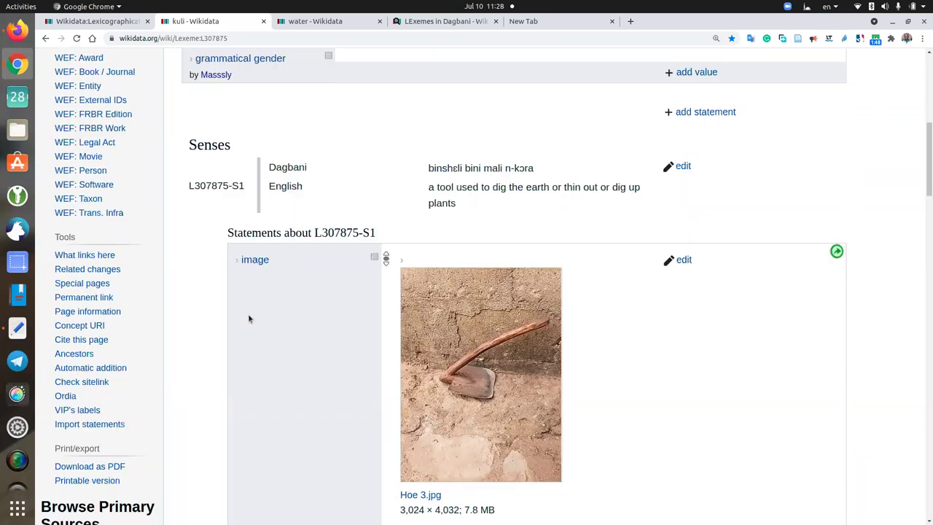
pyautogui.scroll(-1, 241, 277)
pyautogui.scroll(2, 241, 137)
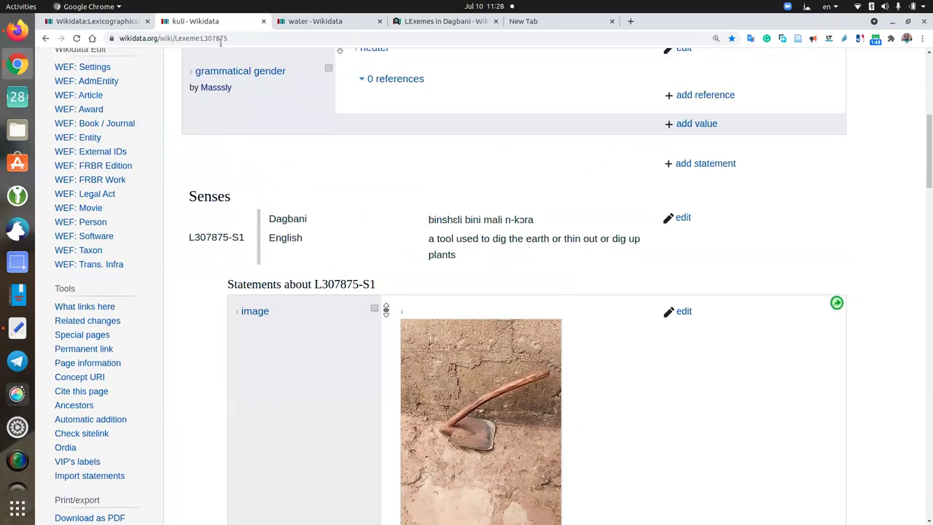
# Highlight the lexeme ID L307875 in the page address and the S1 suffix in the first sense's identifier
pyautogui.doubleClick(202, 38)
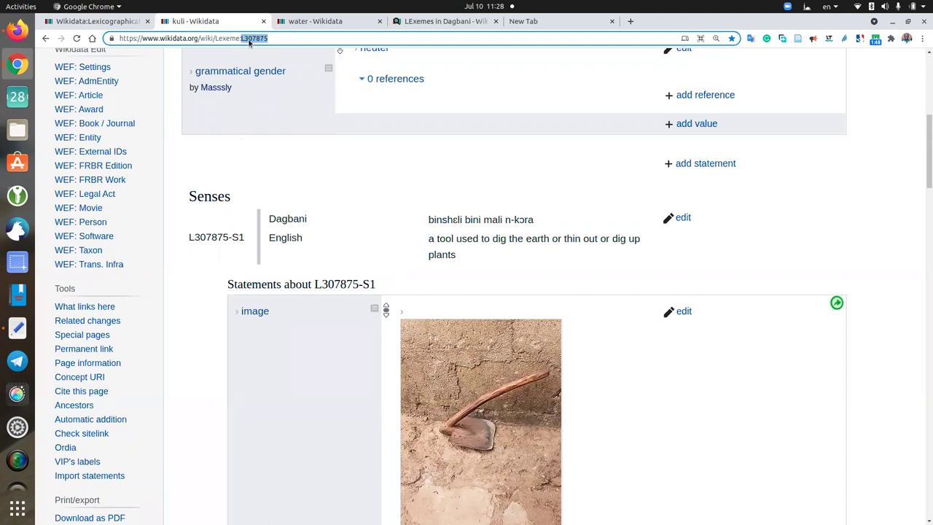
pyautogui.click(243, 238)
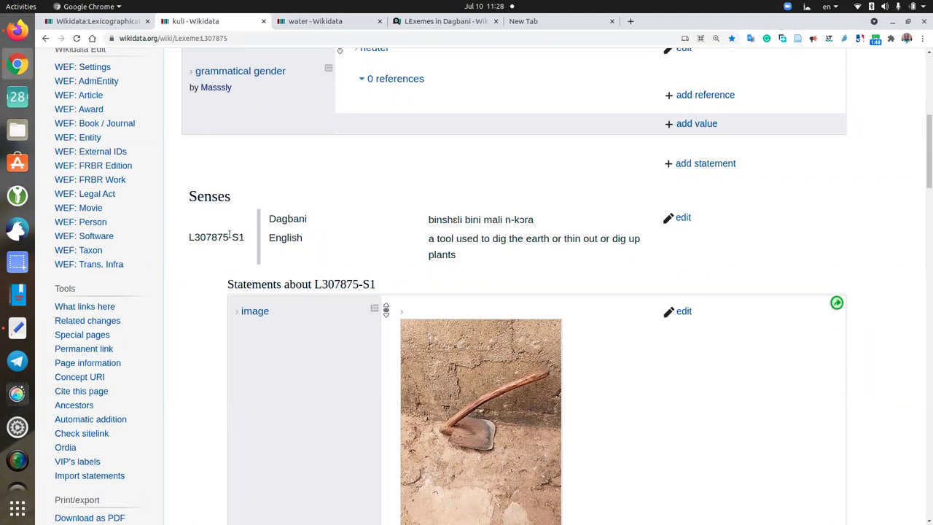
pyautogui.moveTo(245, 237); pyautogui.dragTo(214, 237)
pyautogui.click(192, 242)
pyautogui.scroll(-2, 496, 233)
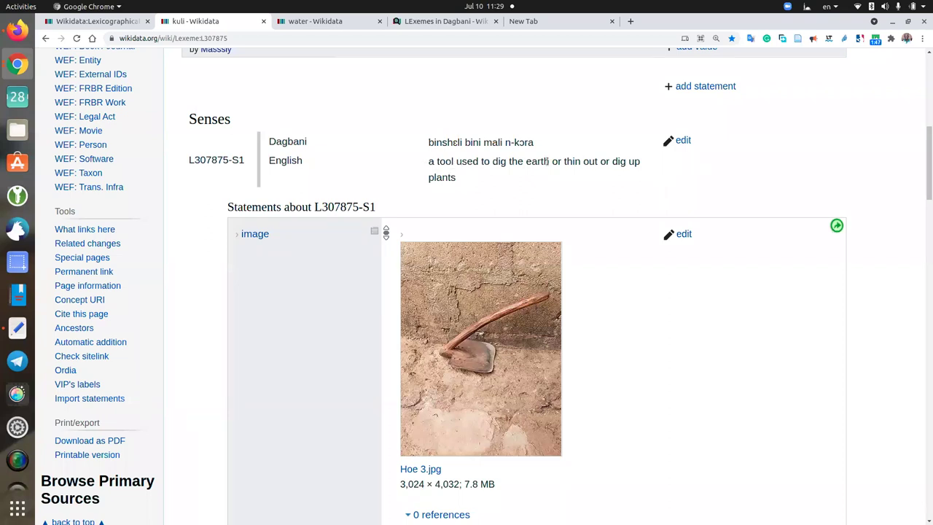
# Look over the image statement Hoe 3.jpg under the statements about L307875-S1
pyautogui.scroll(-3, 555, 260)
pyautogui.scroll(1, 314, 161)
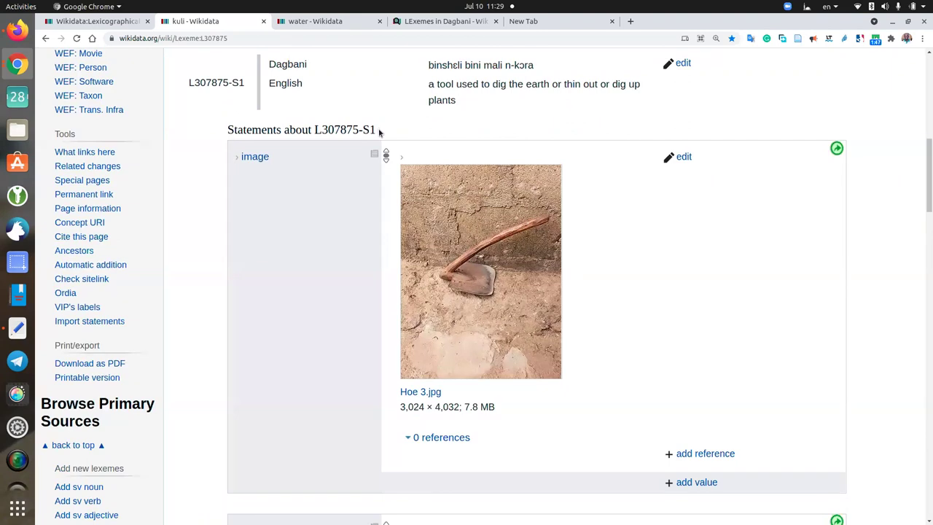
pyautogui.scroll(-1, 488, 373)
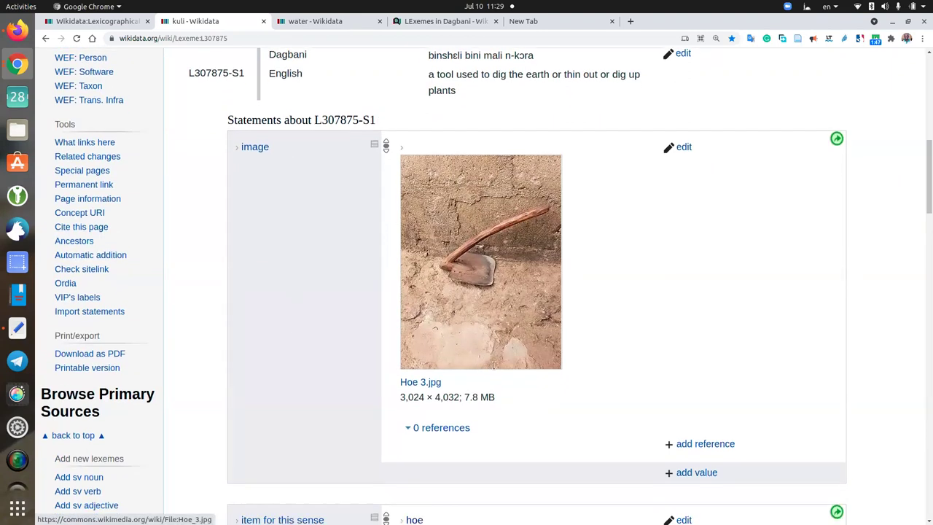
# Open the "item for this sense" value hoe in a new tab, view it, close it and return to kuli
pyautogui.scroll(-3, 493, 365)
pyautogui.scroll(-4, 508, 307)
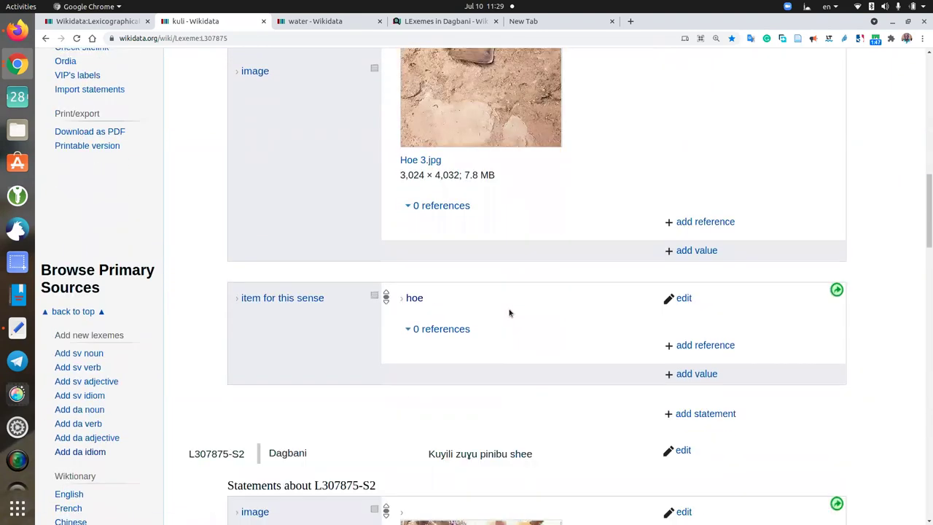
pyautogui.rightClick(418, 301)
pyautogui.click(430, 306)
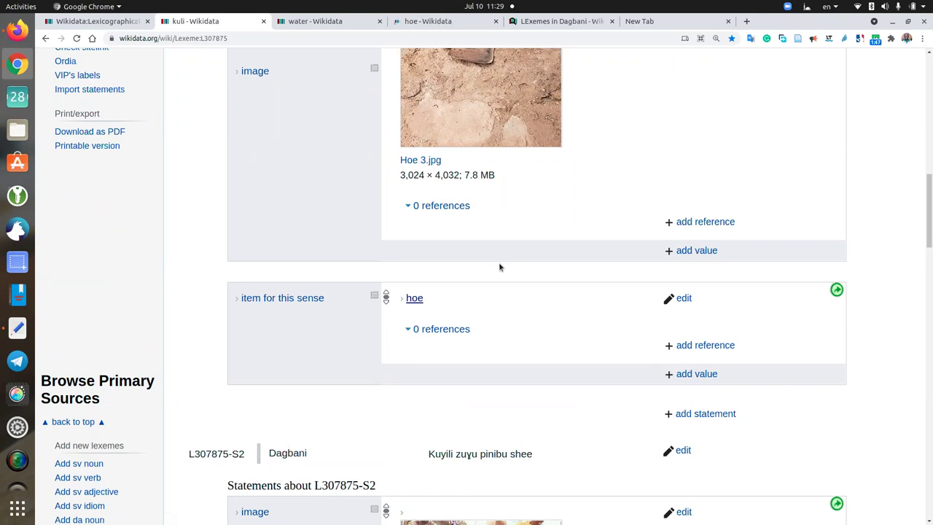
pyautogui.click(423, 22)
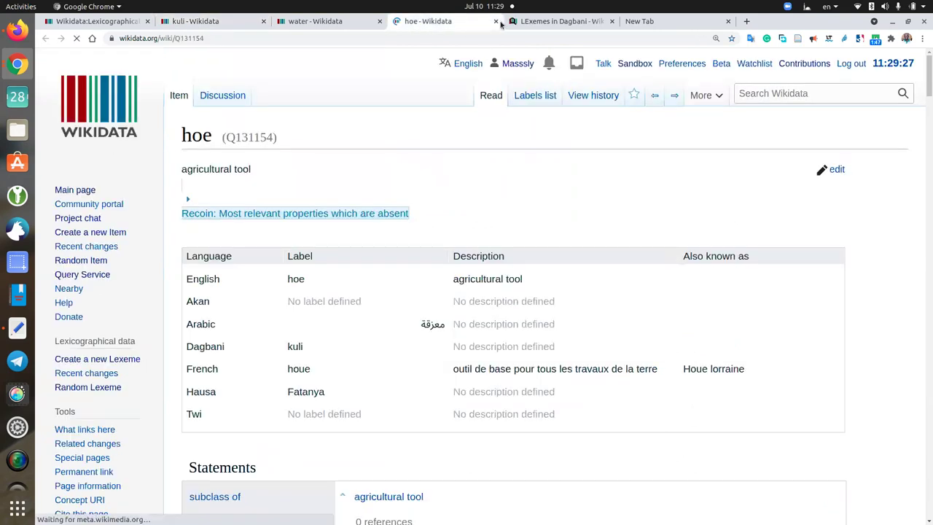
pyautogui.click(499, 23)
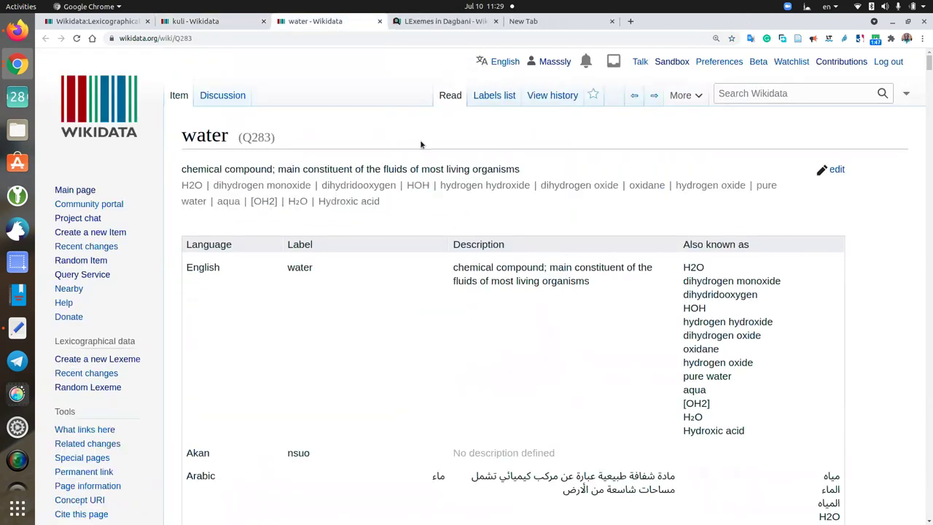
pyautogui.click(237, 25)
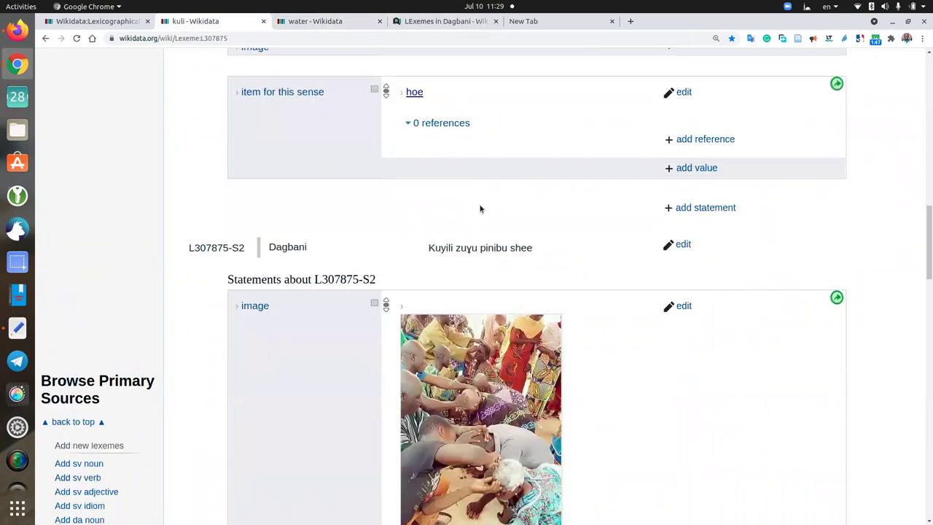
# Point out the identifier of second sense L307875-S2, highlight its gloss "Kuyili zuɣu pinibu shee", and view its image statement
pyautogui.moveTo(242, 247); pyautogui.dragTo(230, 248)
pyautogui.click(245, 253)
pyautogui.scroll(-2, 619, 358)
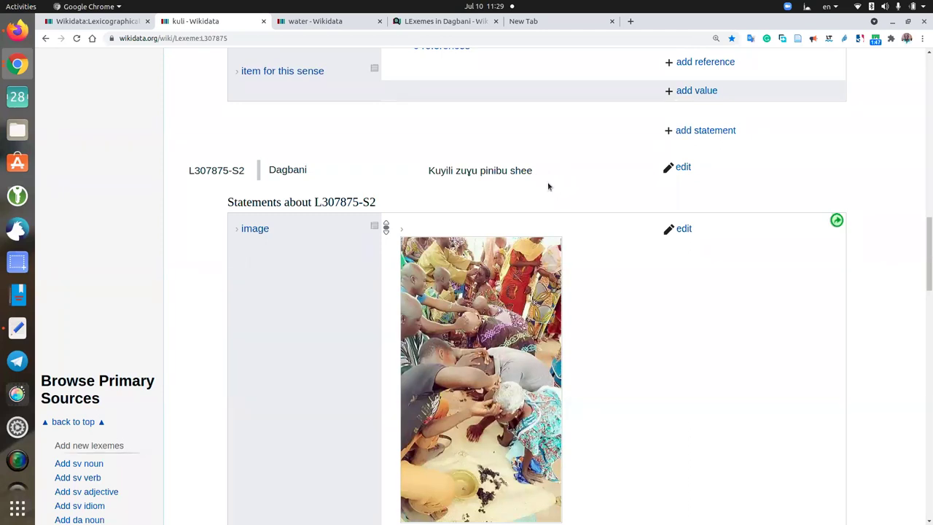
pyautogui.moveTo(535, 171); pyautogui.dragTo(429, 170)
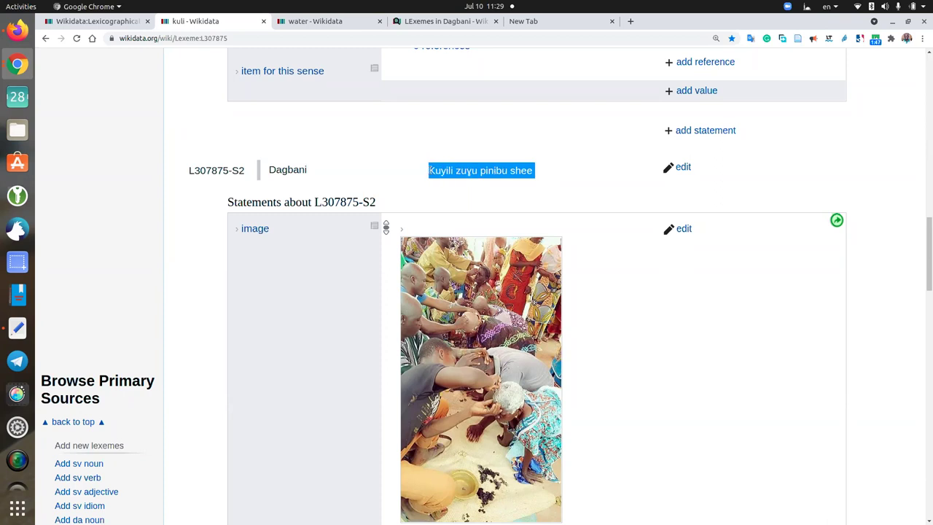
pyautogui.click(447, 148)
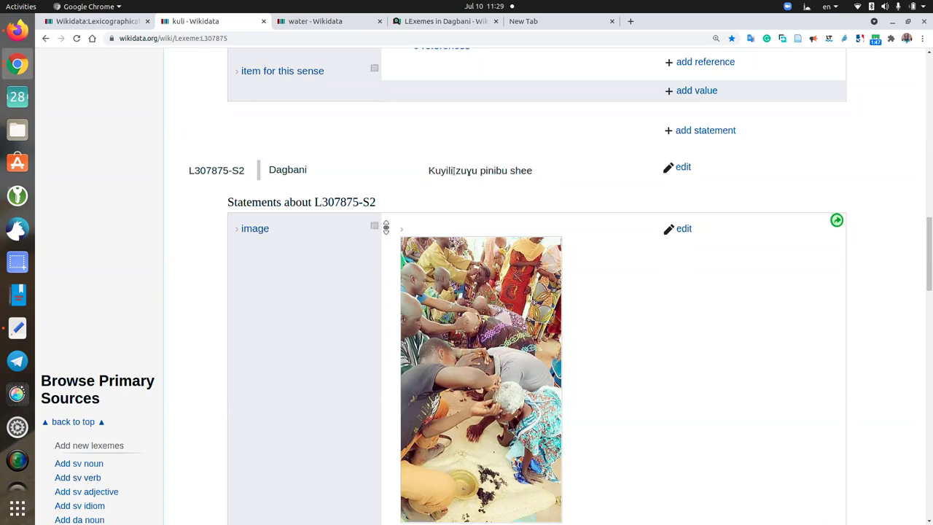
pyautogui.scroll(-3, 386, 260)
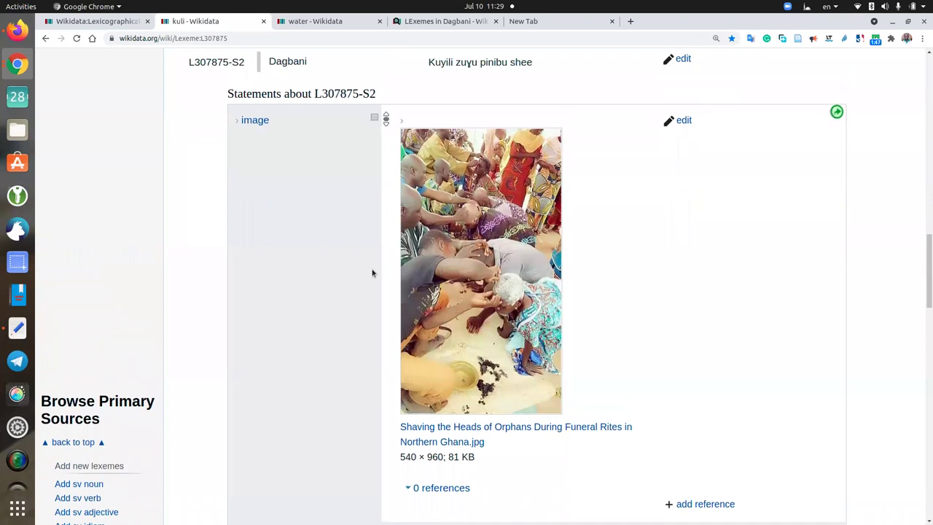
pyautogui.scroll(2, 373, 271)
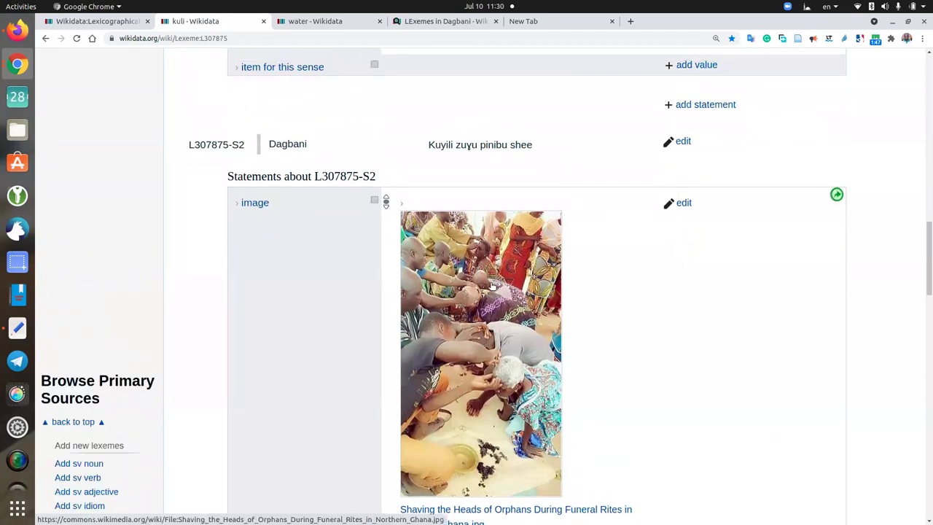
# Look over the second sense's image statement and preview its "item for this sense" value funeral
pyautogui.scroll(-3, 510, 326)
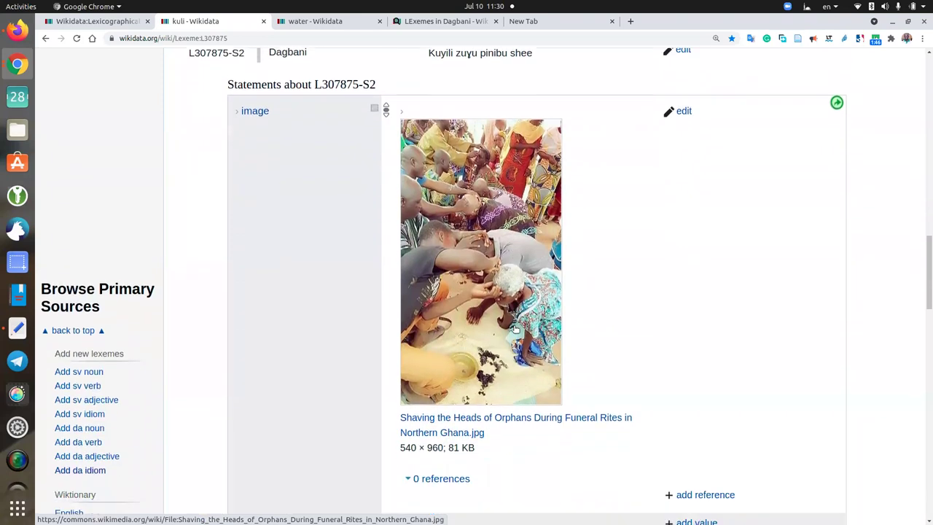
pyautogui.scroll(-5, 510, 325)
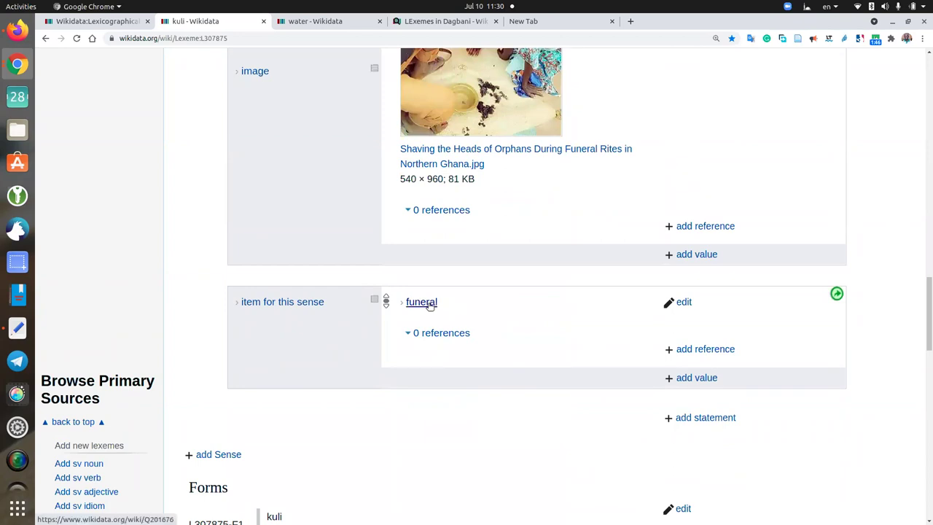
pyautogui.moveTo(430, 309)
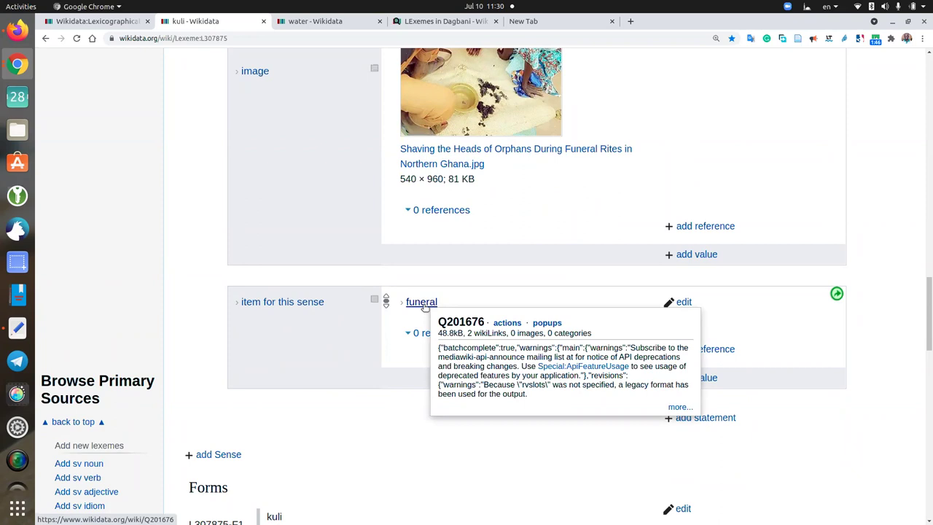
# Examine kuli's first form L307875-F1, pointing out its representation and grammatical feature
pyautogui.scroll(-5, 460, 286)
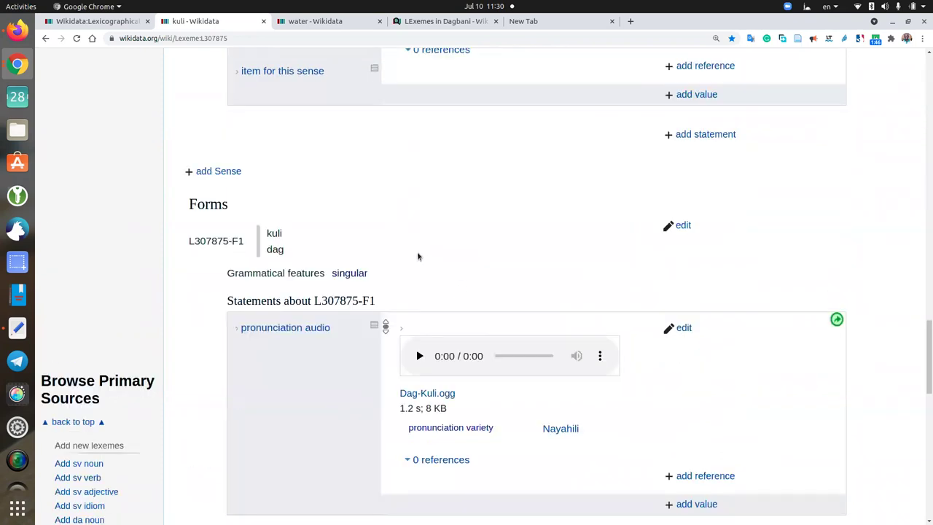
pyautogui.scroll(-2, 417, 255)
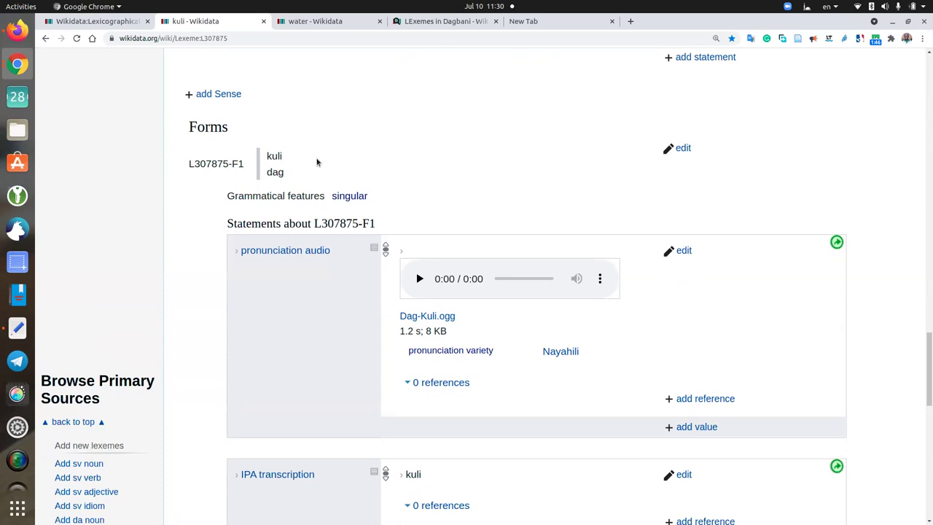
pyautogui.scroll(-1, 324, 175)
pyautogui.scroll(1, 328, 182)
pyautogui.doubleClick(285, 157)
pyautogui.moveTo(285, 157); pyautogui.dragTo(365, 171)
pyautogui.scroll(-2, 392, 190)
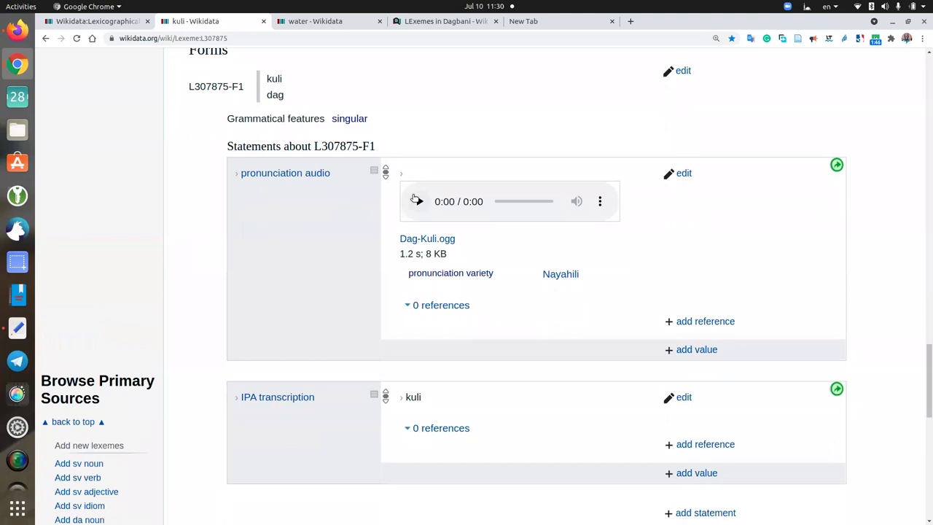
# Play the pronunciation audio Dag-Kuli.ogg of form L307875-F1, and view its pronunciation variety and IPA transcription
pyautogui.click(419, 201)
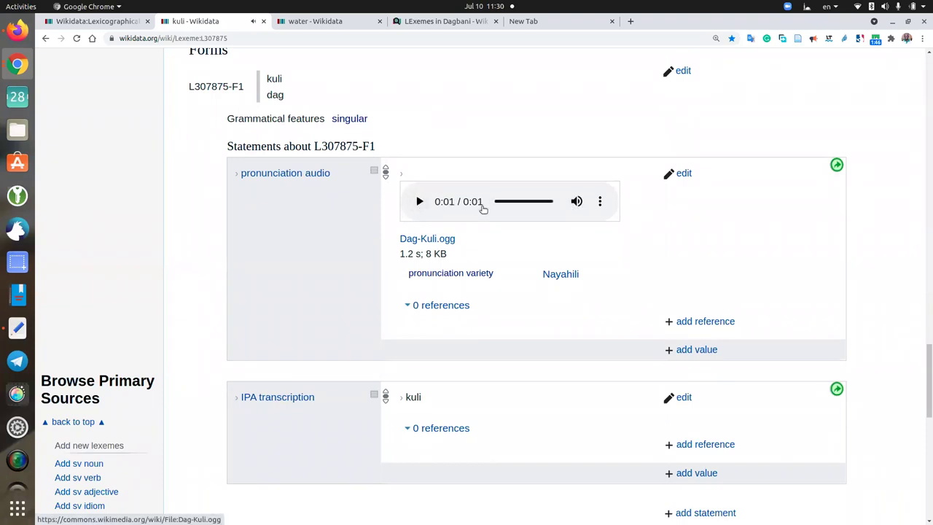
pyautogui.moveTo(583, 276)
pyautogui.scroll(-3, 572, 264)
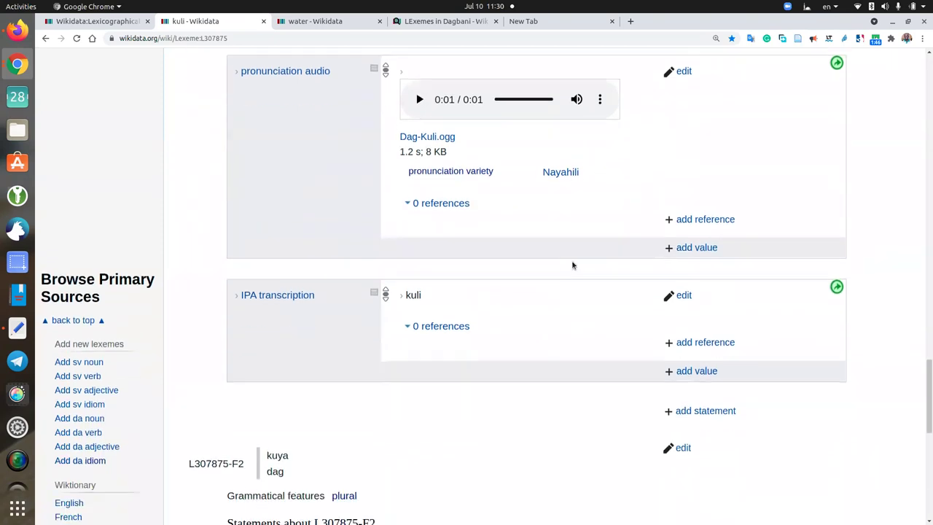
pyautogui.scroll(-2, 549, 239)
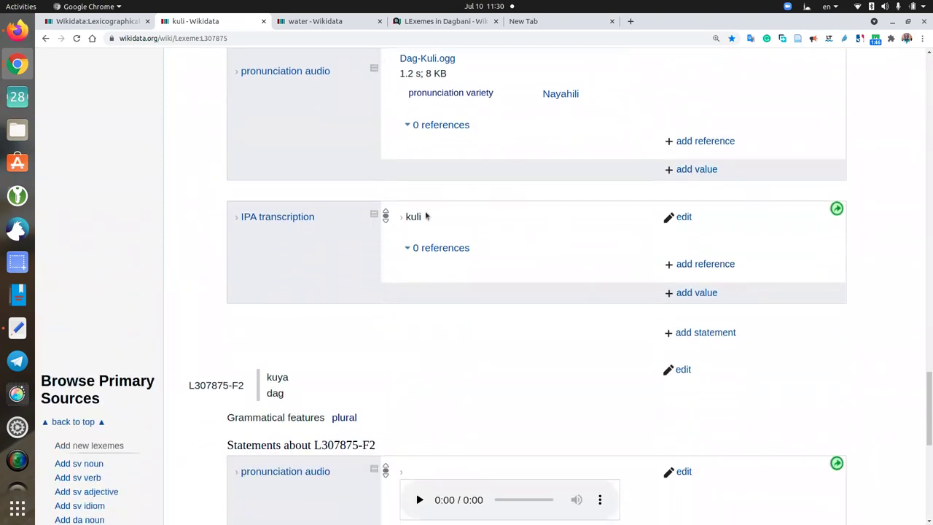
# Highlight the F2 suffix in the second form's identifier and point out the form's grammatical feature
pyautogui.scroll(-3, 467, 245)
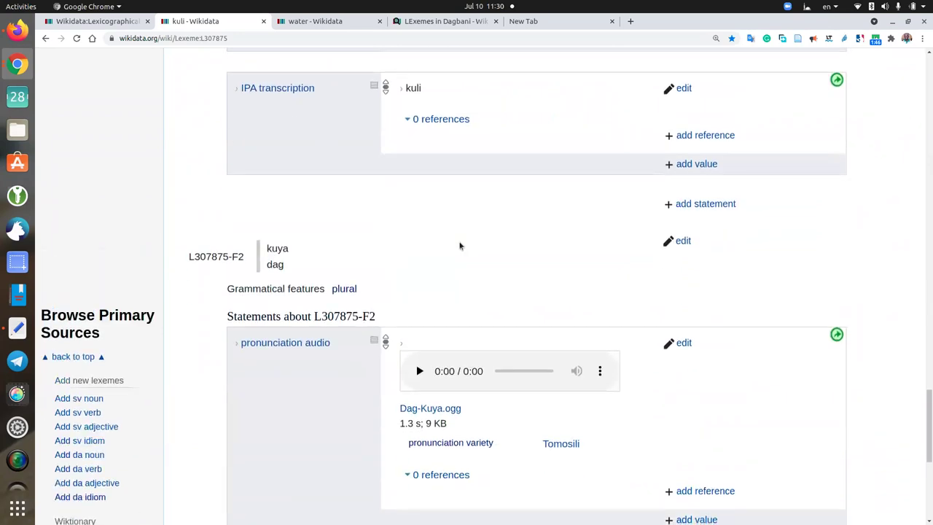
pyautogui.moveTo(242, 259); pyautogui.dragTo(232, 258)
pyautogui.click(294, 249)
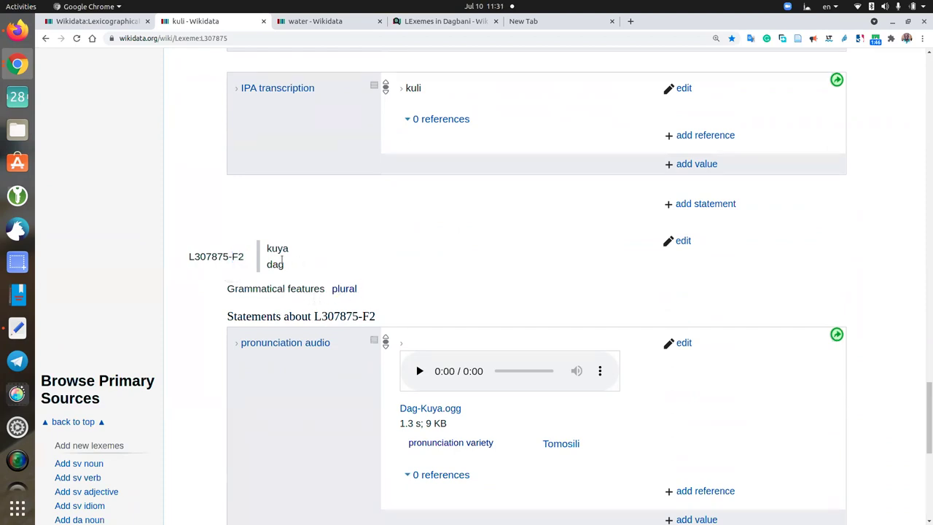
pyautogui.moveTo(245, 258); pyautogui.dragTo(231, 258)
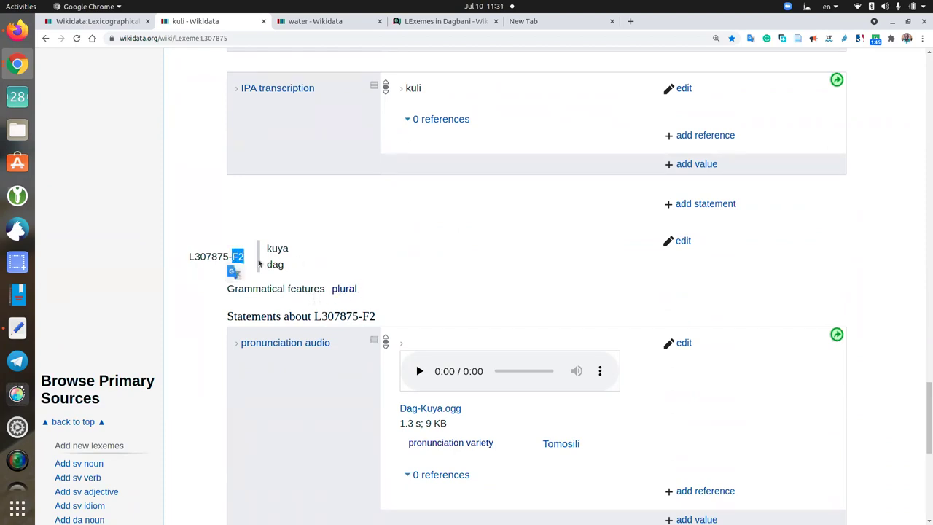
pyautogui.scroll(-2, 356, 272)
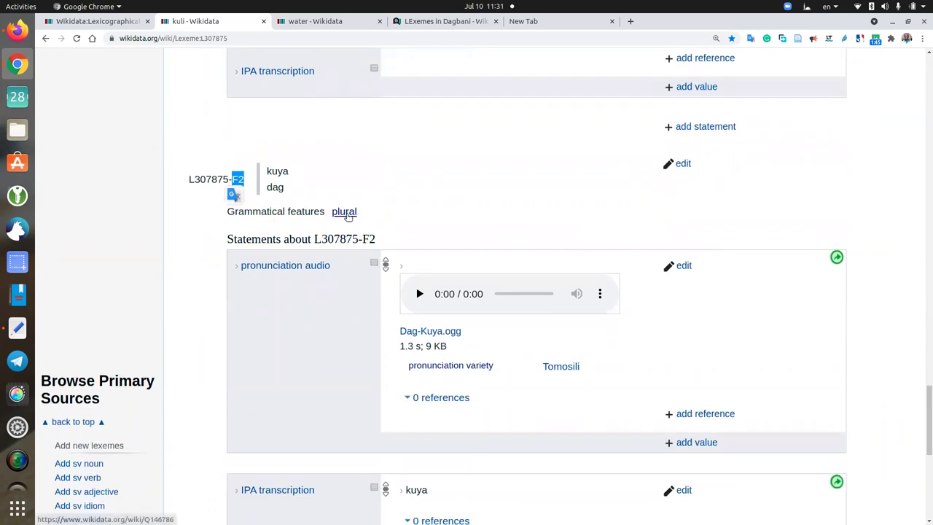
pyautogui.moveTo(344, 212)
pyautogui.click(452, 182)
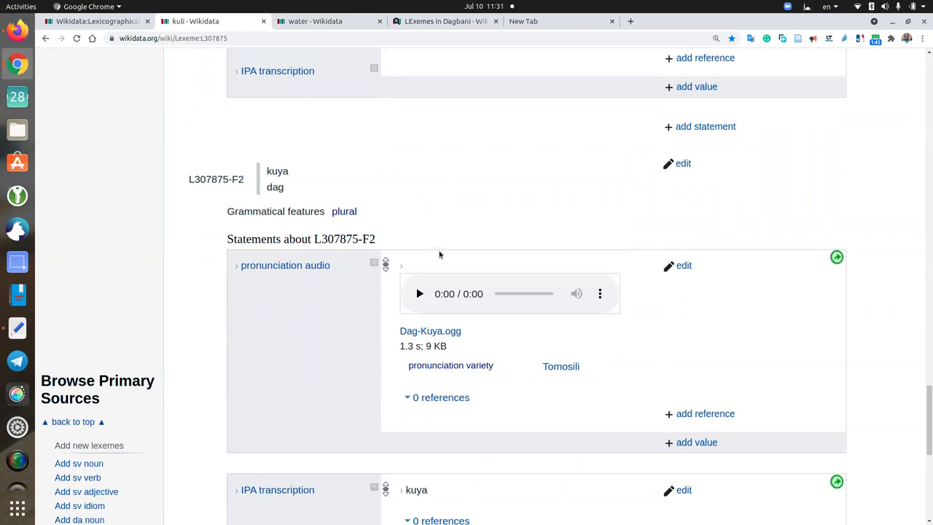
# Play the pronunciation audio Dag-Kuya.ogg of form L307875-F2, and view the form's IPA transcription
pyautogui.click(420, 293)
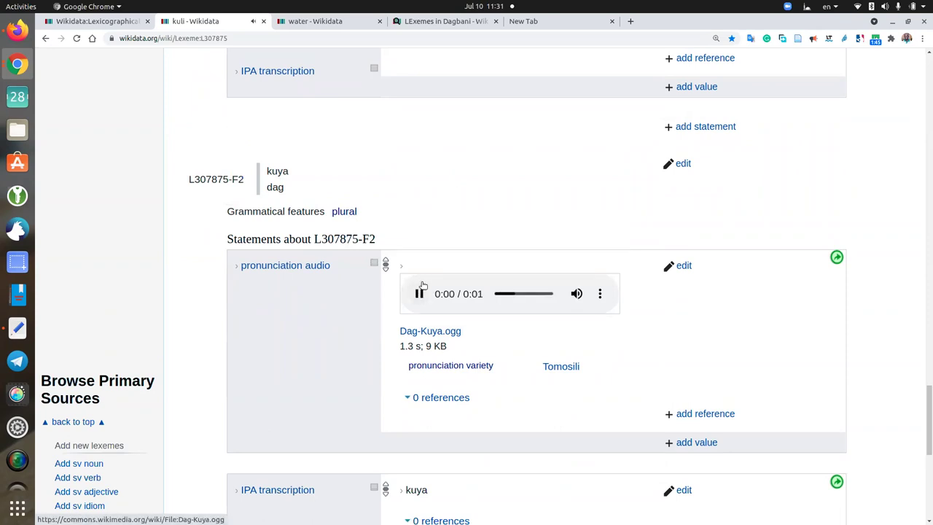
pyautogui.scroll(-1, 443, 286)
pyautogui.scroll(-5, 443, 286)
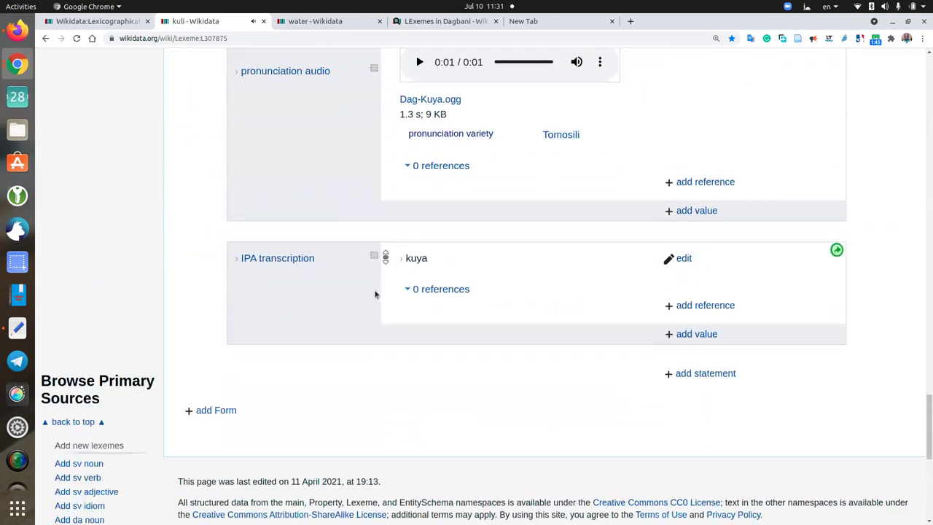
pyautogui.scroll(-3, 397, 282)
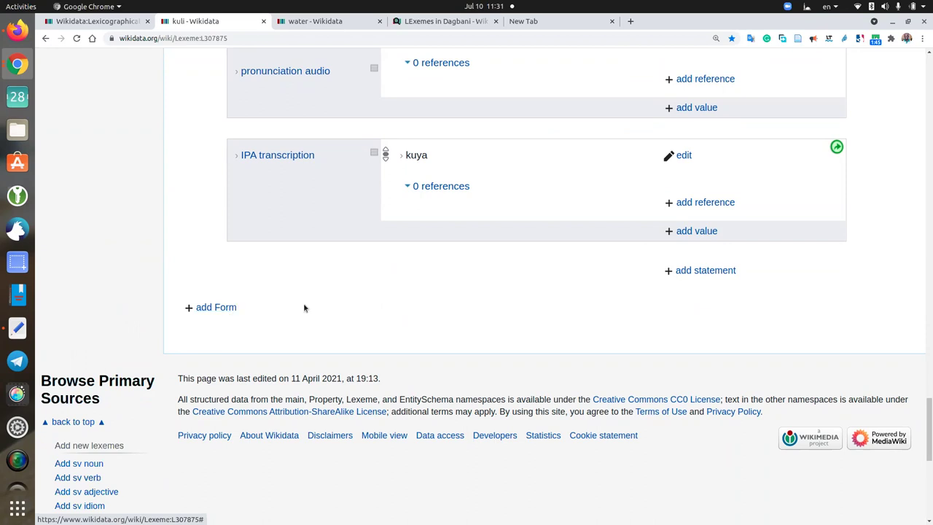
# Review the whole kuli lexeme page once more, from its statements through its senses to its forms
pyautogui.scroll(-8, 398, 305)
pyautogui.scroll(15, 399, 302)
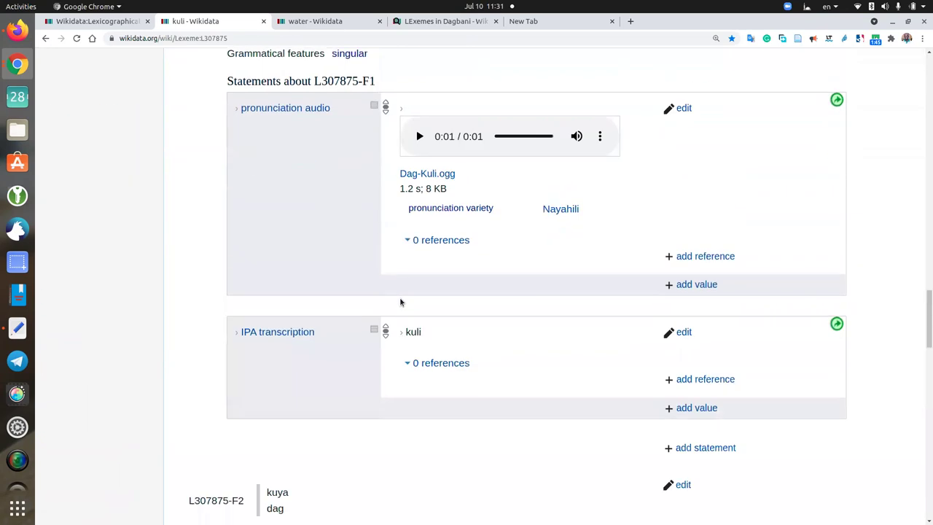
pyautogui.scroll(15, 399, 301)
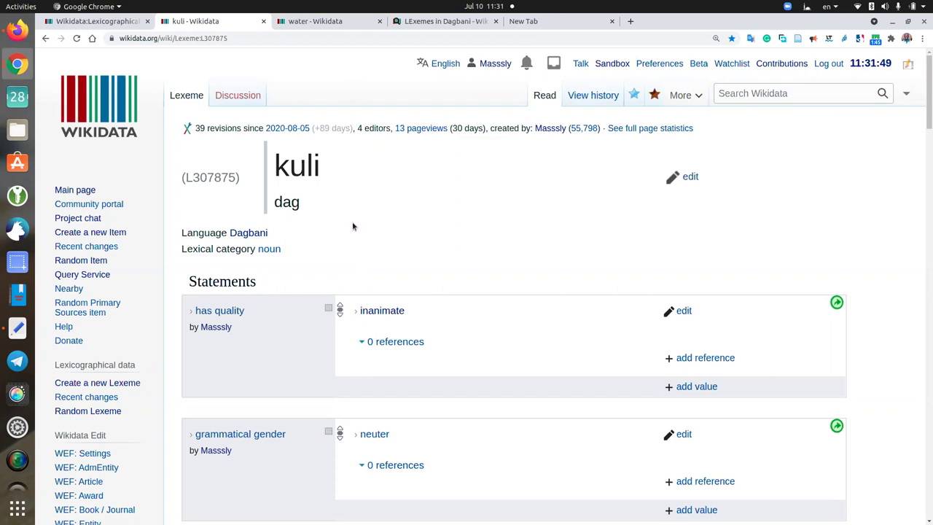
pyautogui.scroll(-2, 381, 226)
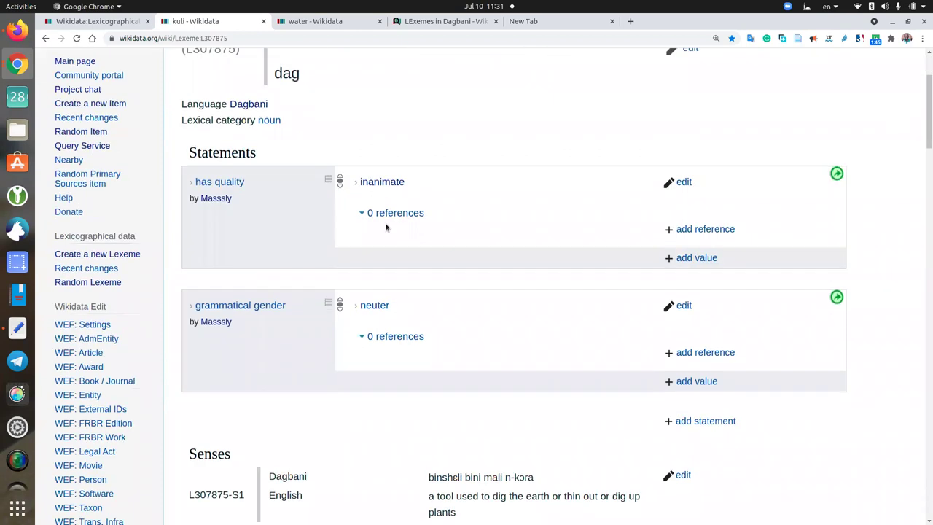
pyautogui.scroll(-3, 386, 232)
pyautogui.scroll(-8, 379, 285)
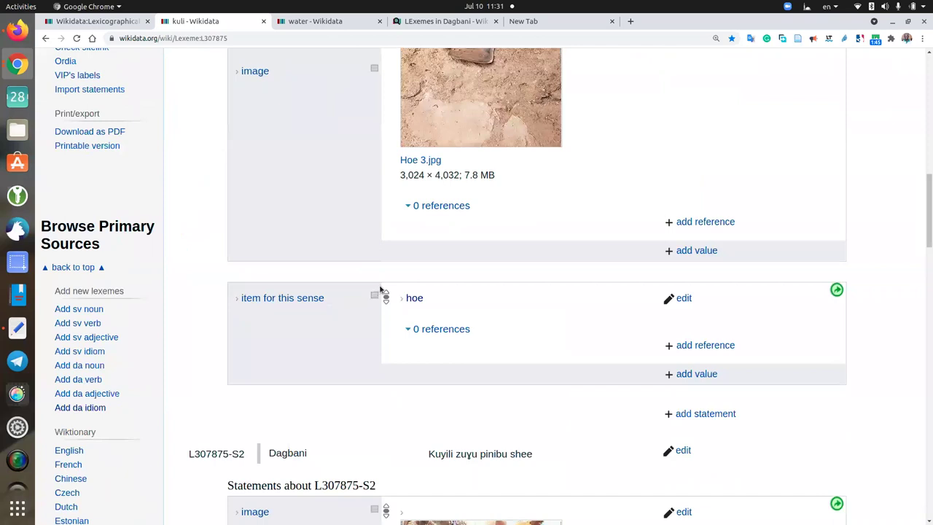
pyautogui.scroll(-7, 451, 393)
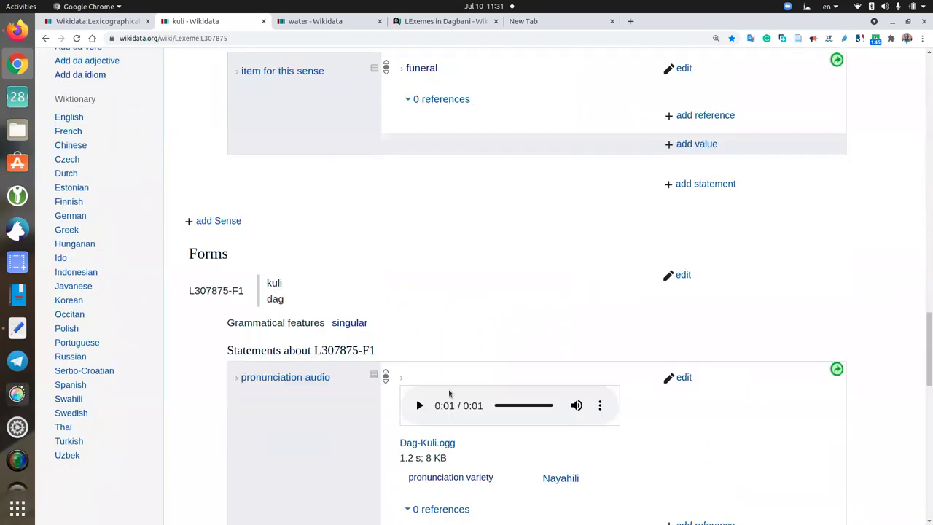
pyautogui.scroll(-10, 455, 412)
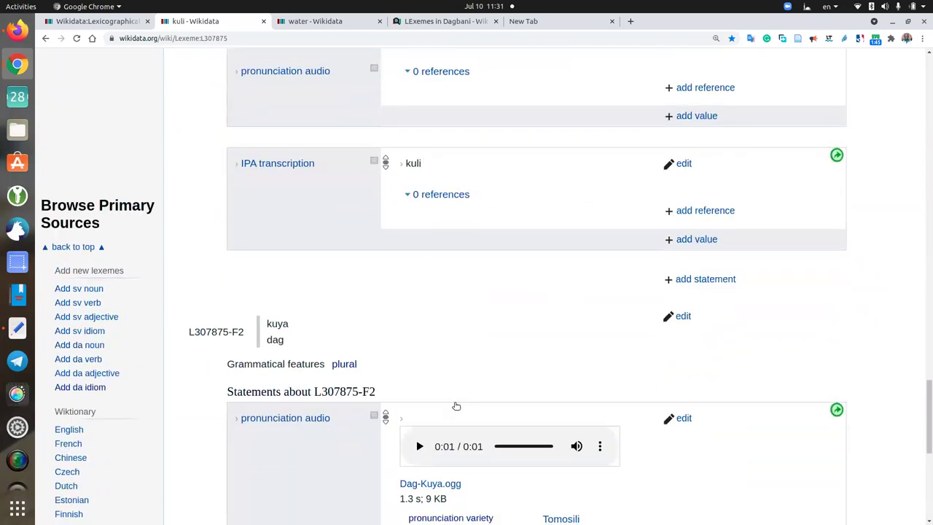
pyautogui.scroll(20, 458, 391)
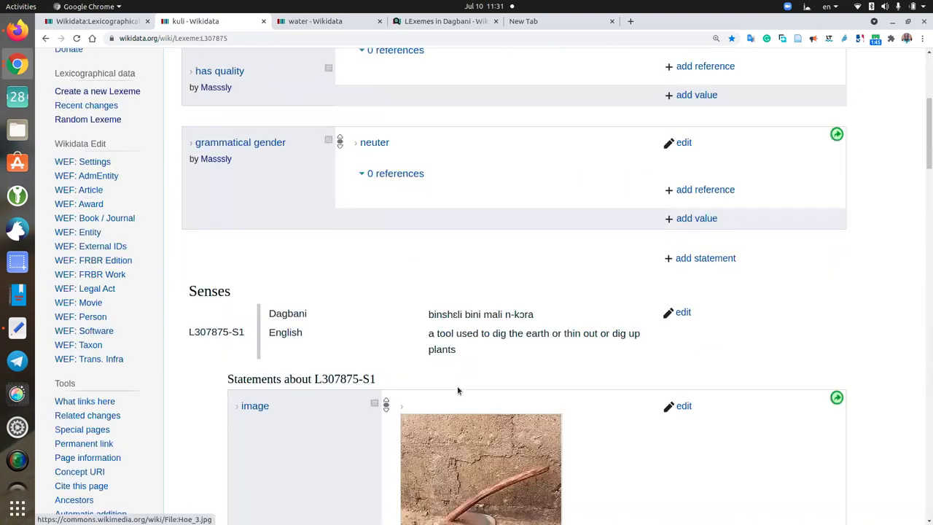
pyautogui.scroll(4, 457, 388)
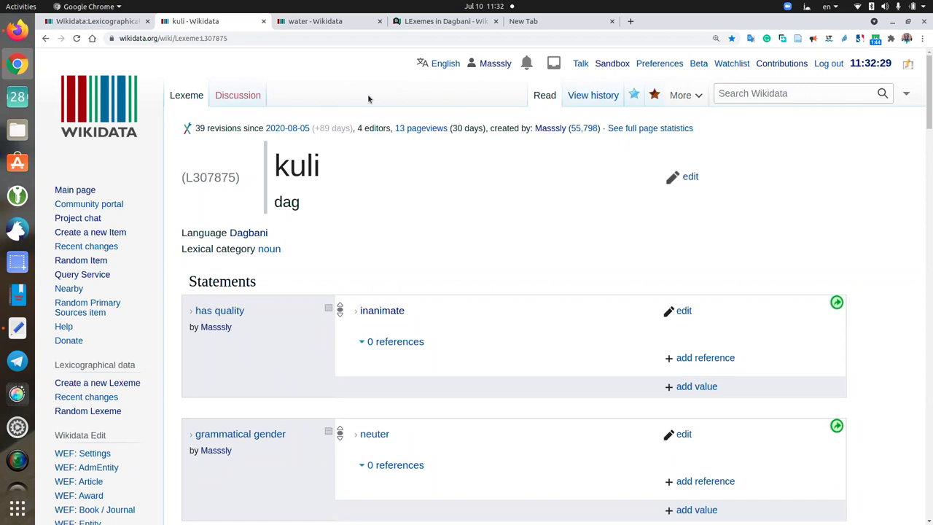
# Revisit the Dagbani lexeme query results, switch to the water item page, and point out the Create a new Lexeme link
pyautogui.click(427, 22)
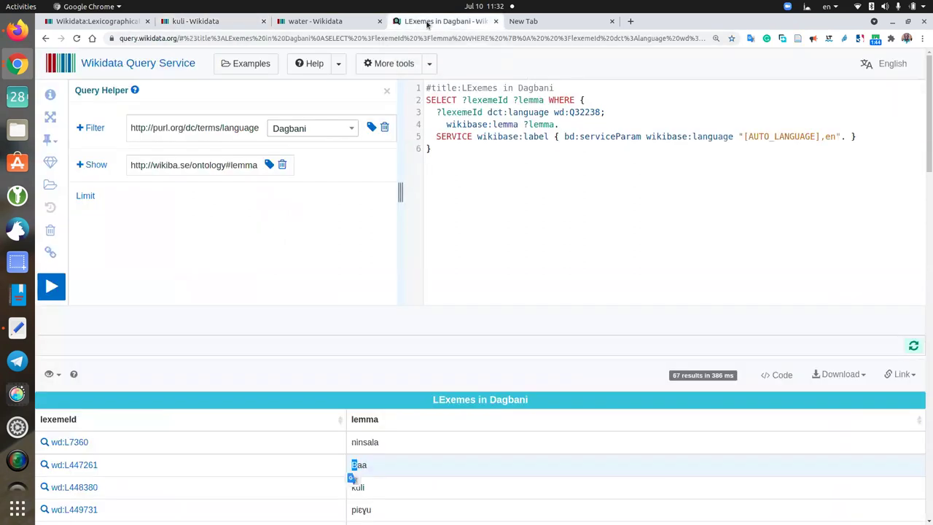
pyautogui.click(325, 22)
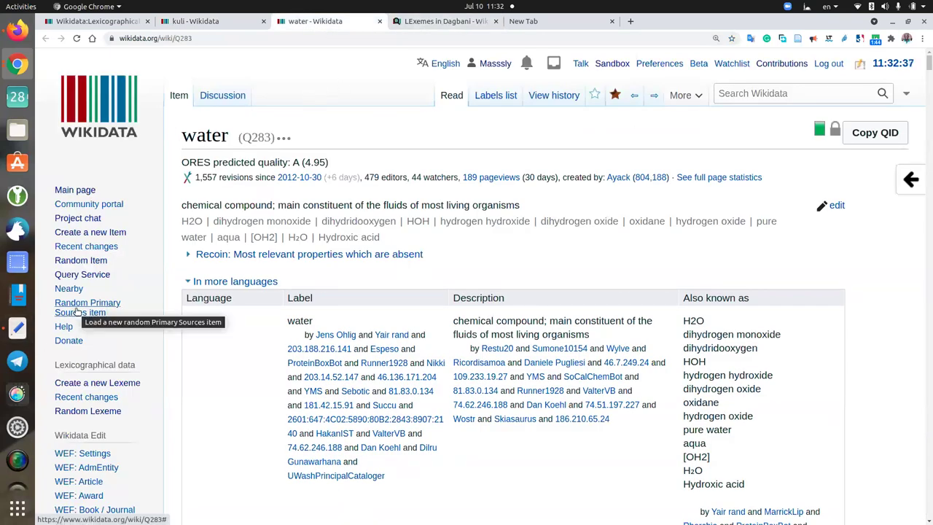
pyautogui.scroll(-2, 78, 310)
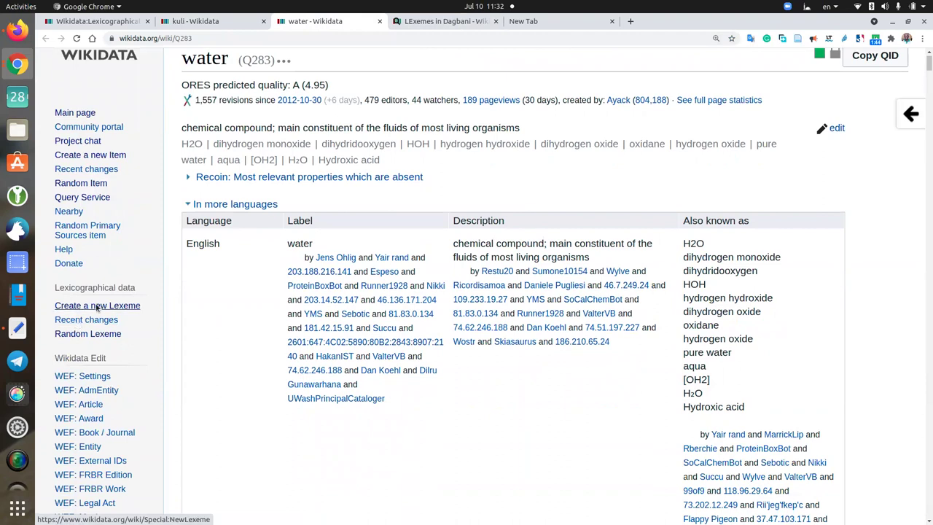
pyautogui.scroll(2, 111, 246)
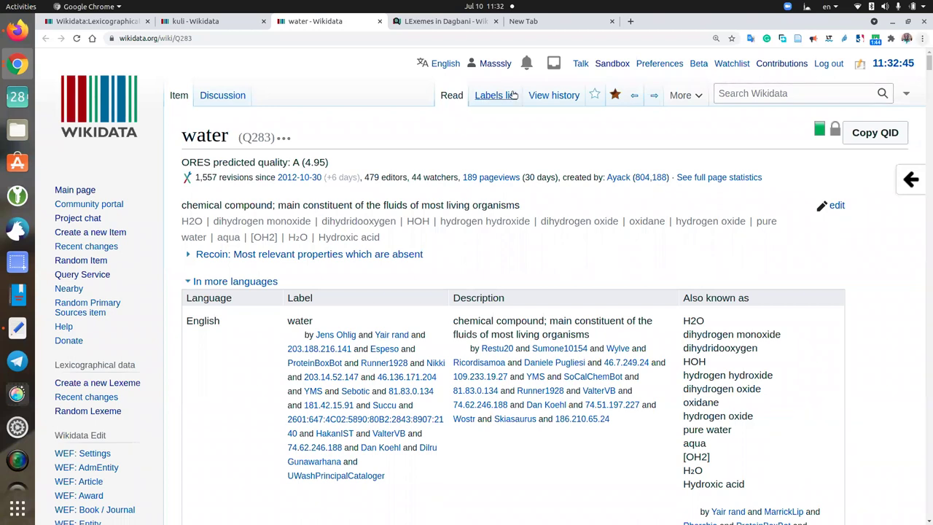
pyautogui.scroll(-2, 106, 302)
pyautogui.scroll(2, 105, 302)
pyautogui.scroll(-2, 106, 321)
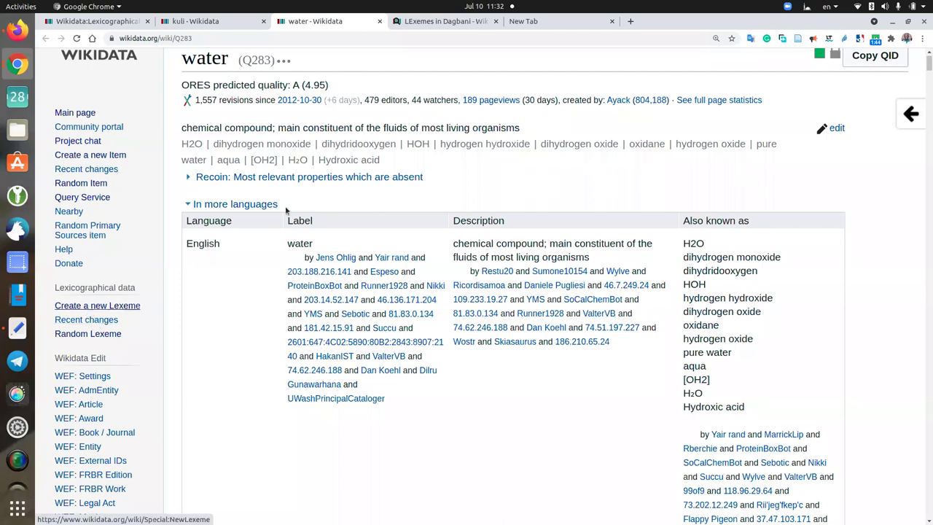
pyautogui.scroll(2, 539, 150)
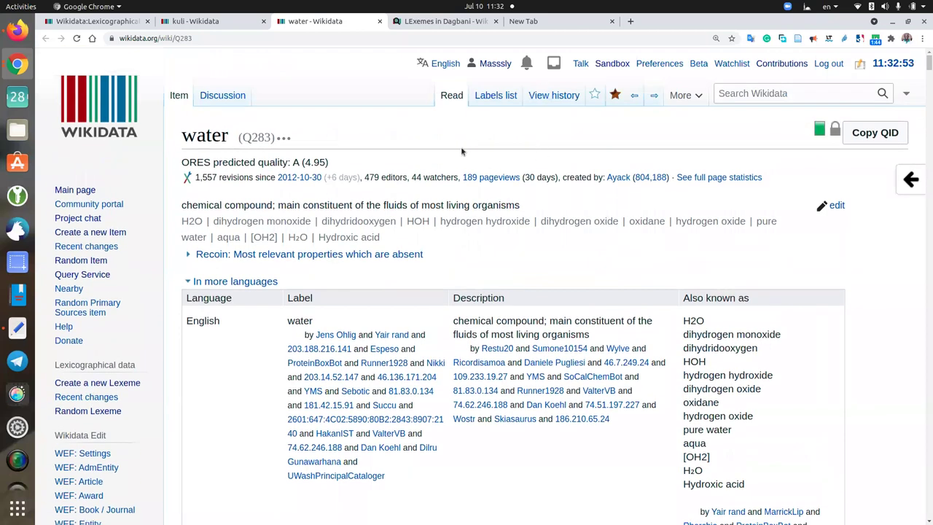
# Enlarge the water item page by one zoom level and show the Lexicographical data links, including Create a new Lexeme
pyautogui.click(923, 42)
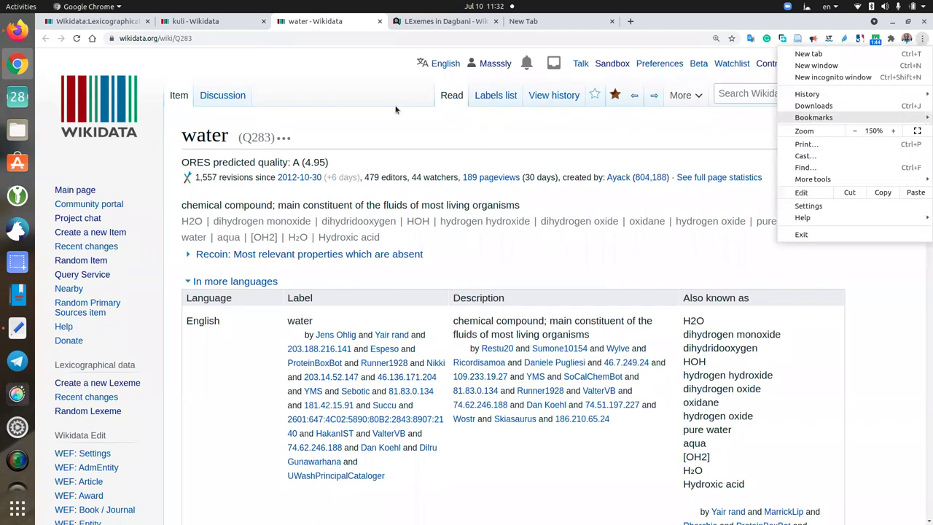
pyautogui.hotkey('ctrl', '+')
pyautogui.click(298, 71)
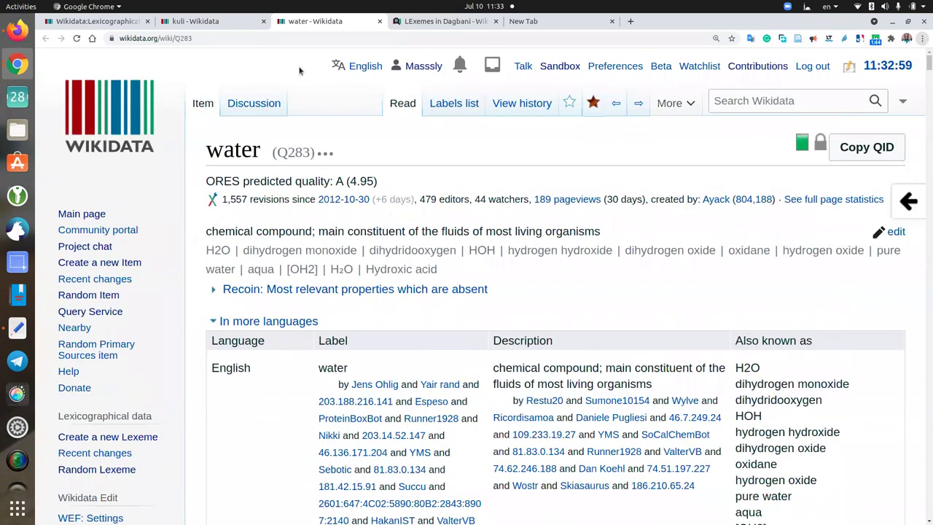
pyautogui.scroll(-2, 137, 365)
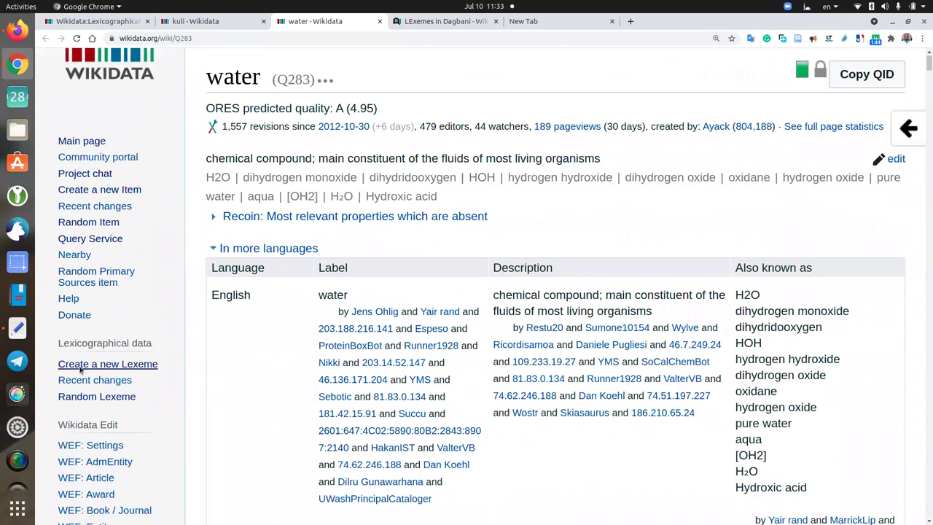
pyautogui.scroll(-4, 80, 370)
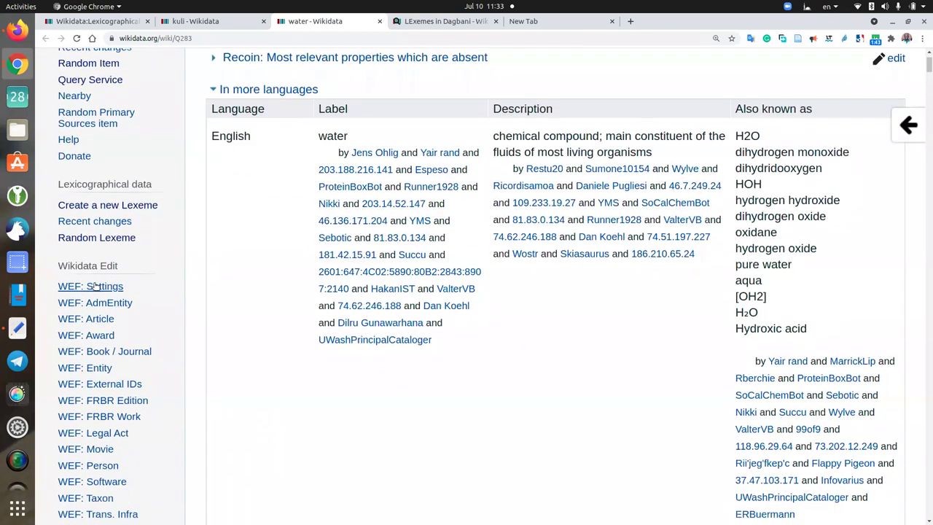
# Open the Create a new Lexeme form and bring its Lemma, Language of Lexeme and Lexical category fields into view
pyautogui.scroll(2, 75, 123)
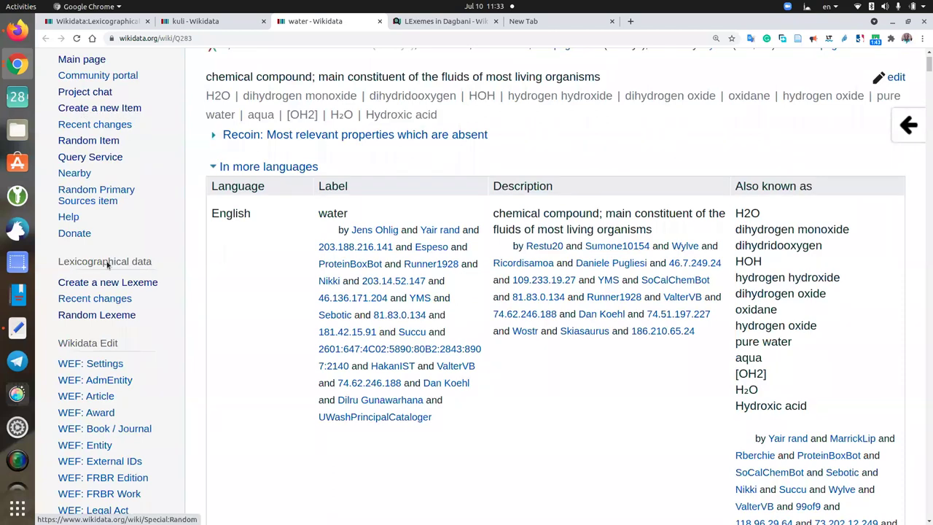
pyautogui.click(98, 284)
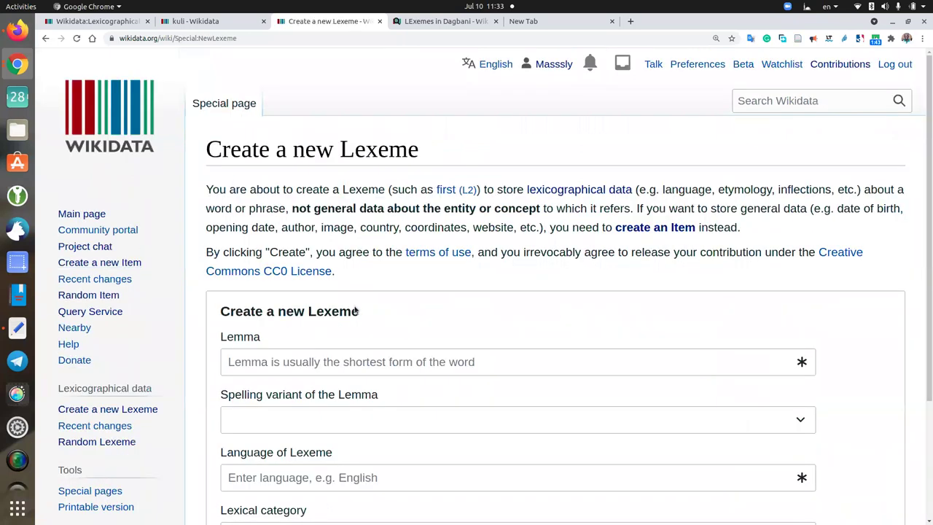
pyautogui.scroll(-1, 410, 302)
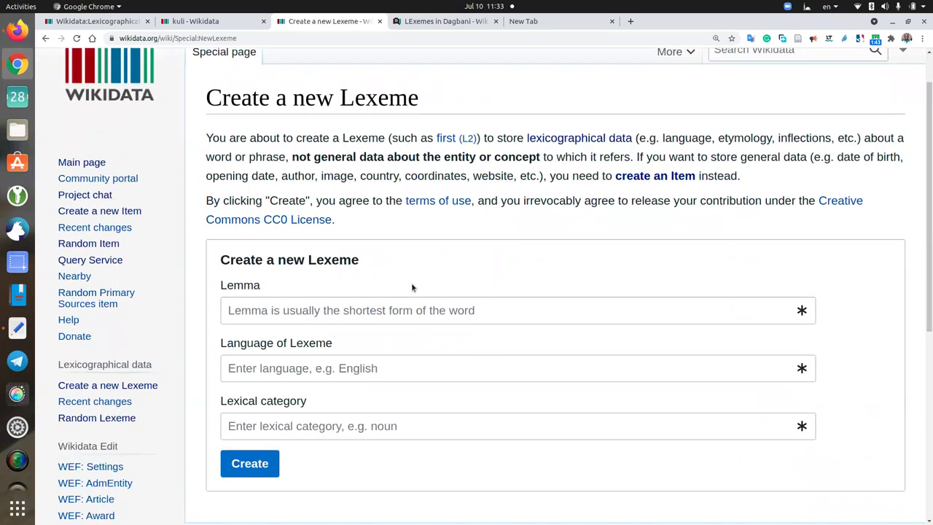
pyautogui.scroll(-1, 411, 284)
# Enter ziɤɣu as the lemma, copying the special character ɤ from the browser's special-character palette
pyautogui.click(411, 280)
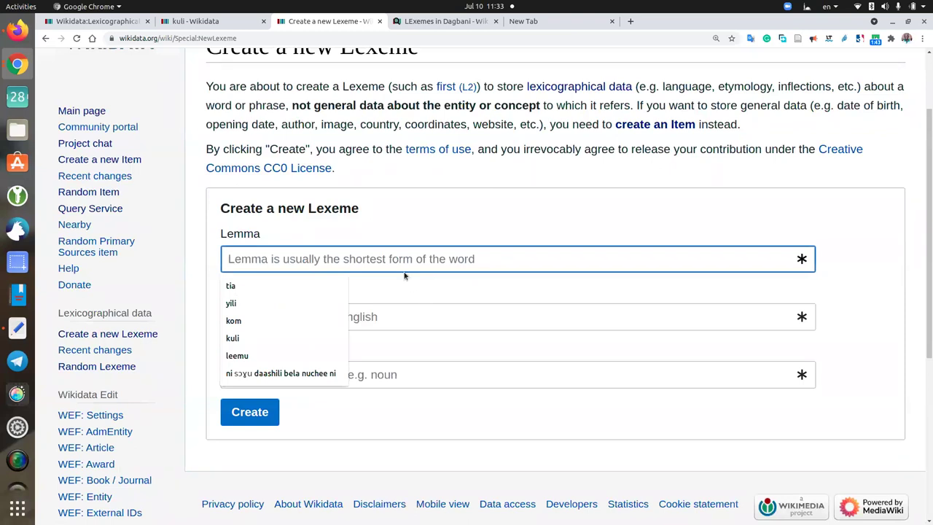
pyautogui.write('zi')
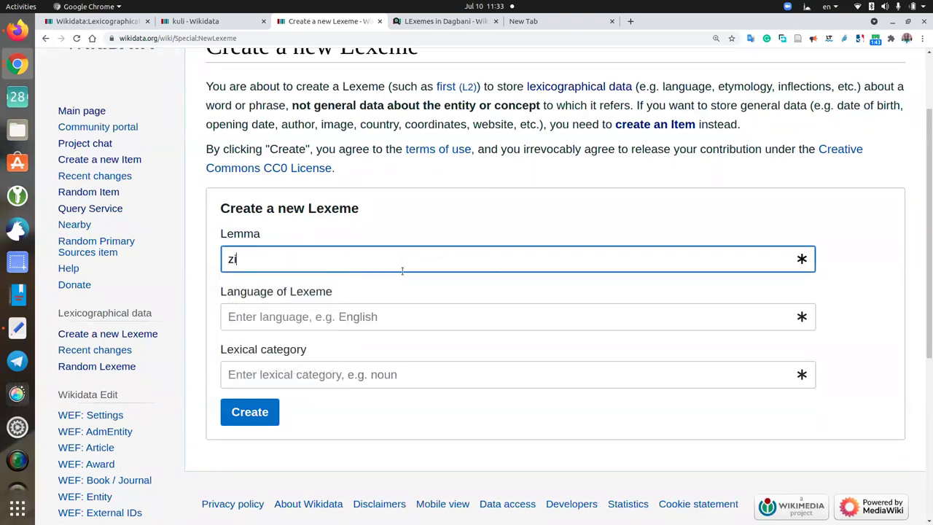
pyautogui.click(861, 39)
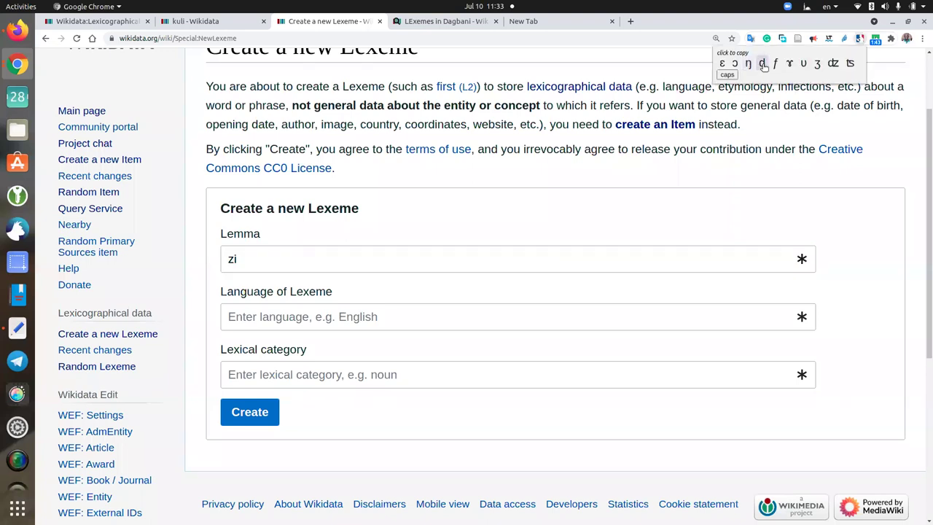
pyautogui.click(790, 64)
pyautogui.hotkey('ctrl', 'c')
pyautogui.click(290, 261)
pyautogui.hotkey('ctrl', 'v')
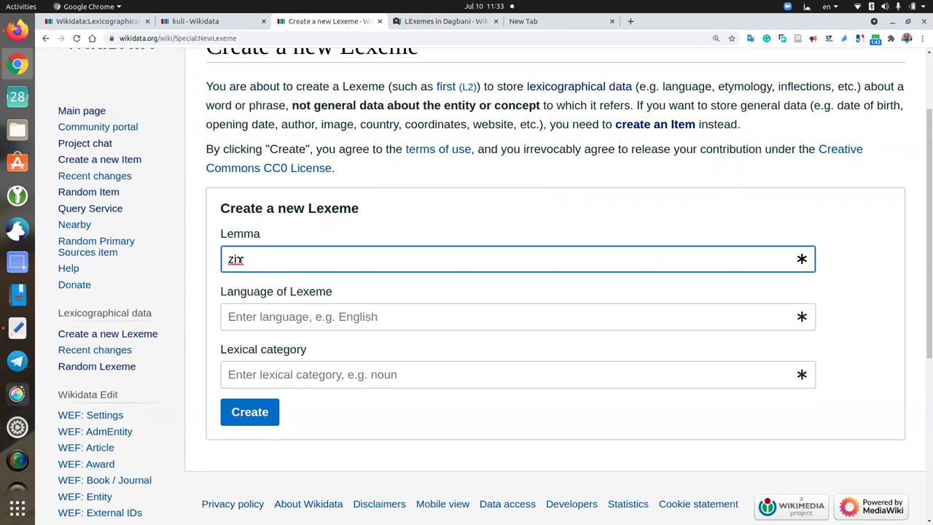
pyautogui.press('super+1')
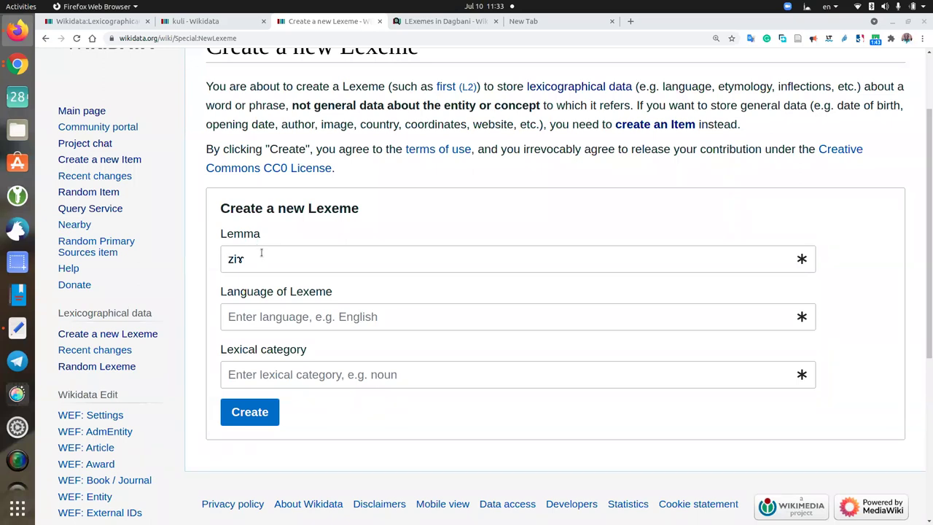
pyautogui.click(232, 267)
pyautogui.write('yu')
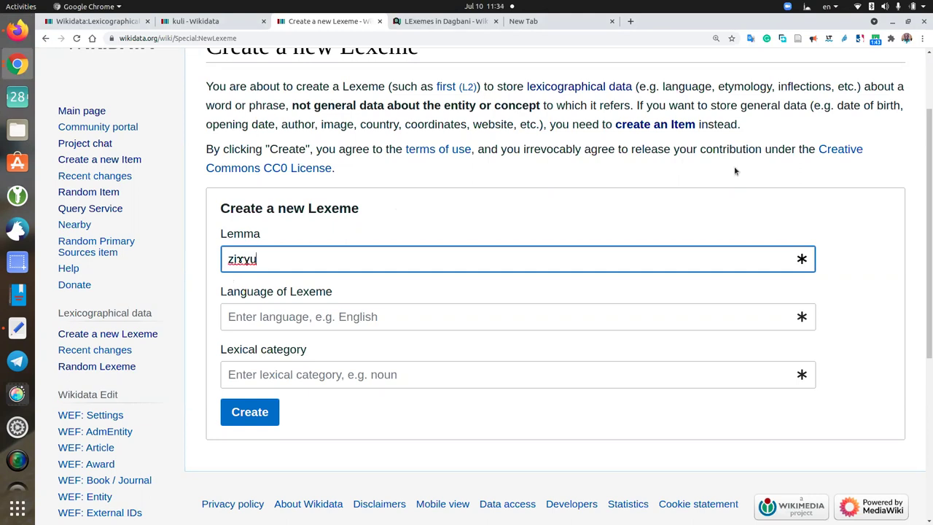
# Enter dagba as the start of the lexeme's language, without choosing a suggestion
pyautogui.click(333, 319)
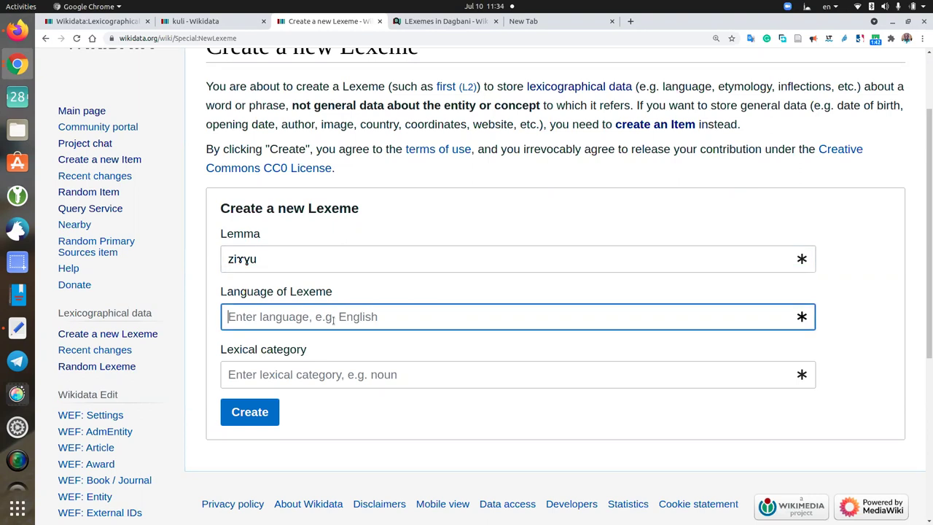
pyautogui.write('dagba')
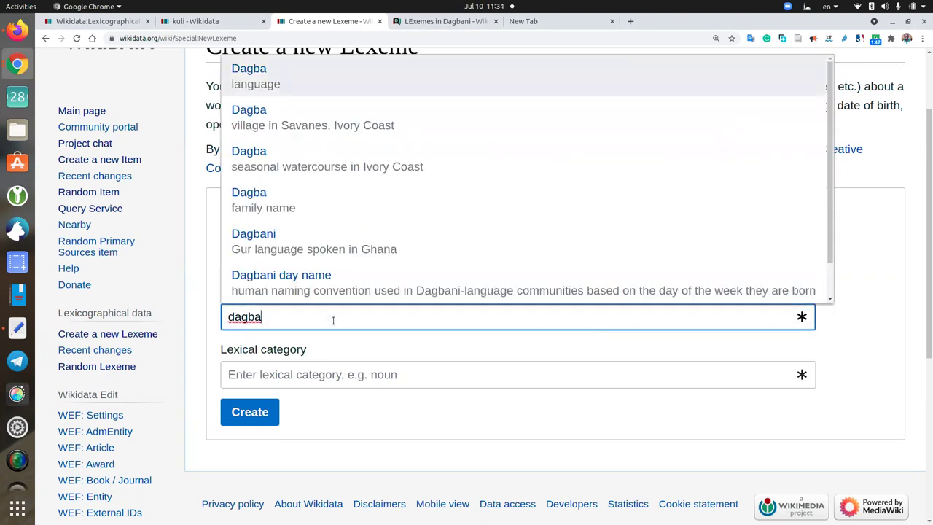
pyautogui.press('Escape')
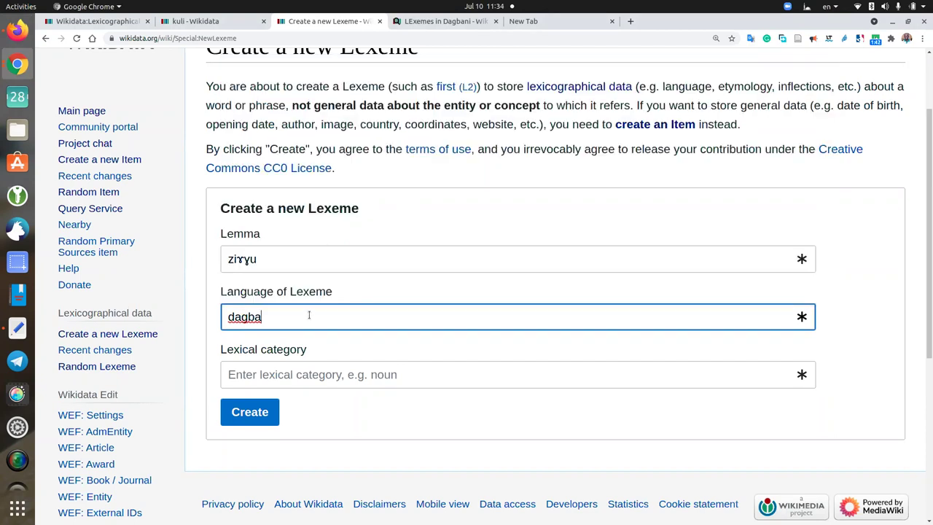
pyautogui.click(430, 292)
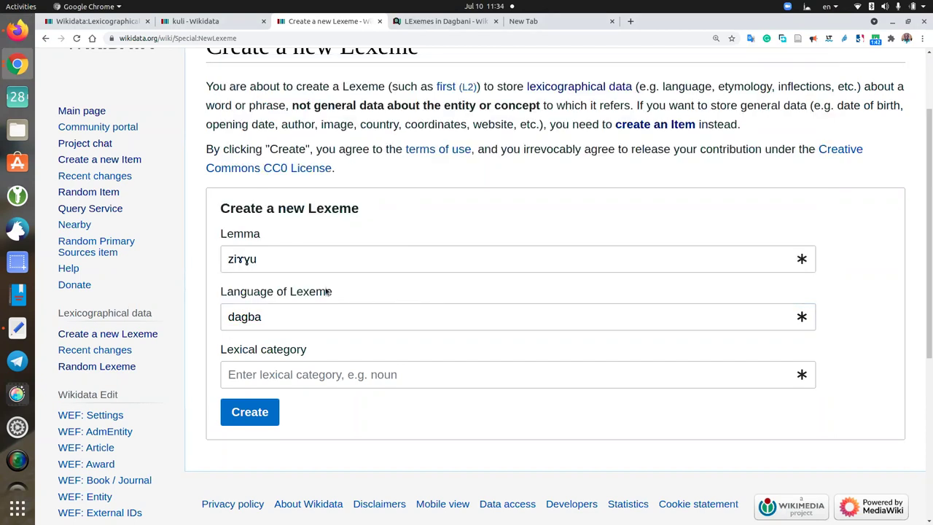
# Correct the lemma to ziɛɣu by removing the extra ɤ and inserting ɛ after the i
pyautogui.click(246, 262)
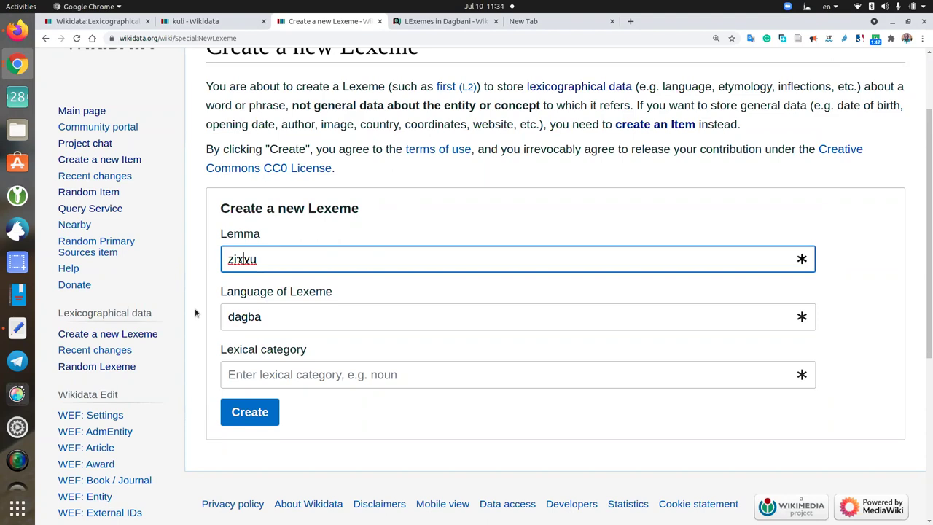
pyautogui.press('BackSpace')
pyautogui.click(862, 40)
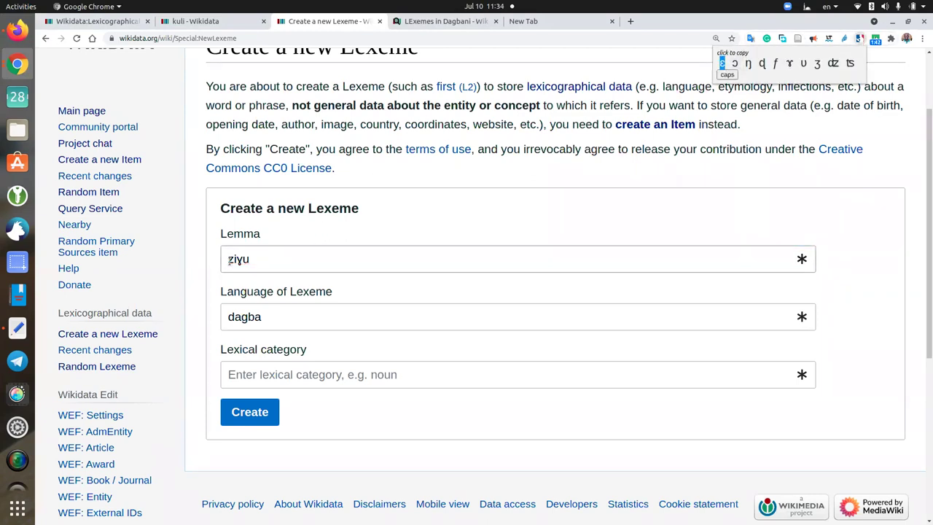
pyautogui.click(238, 259)
pyautogui.write('ɛ')
pyautogui.click(263, 301)
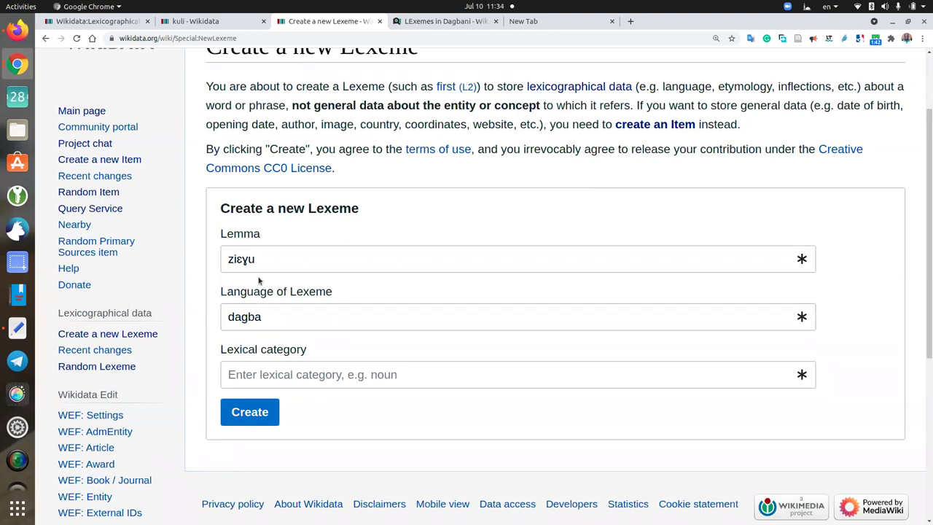
# Replace the lemma's initial z with ʒ copied from the special-character palette, so that it reads ʒiɛɣu
pyautogui.click(231, 259)
pyautogui.press('BackSpace')
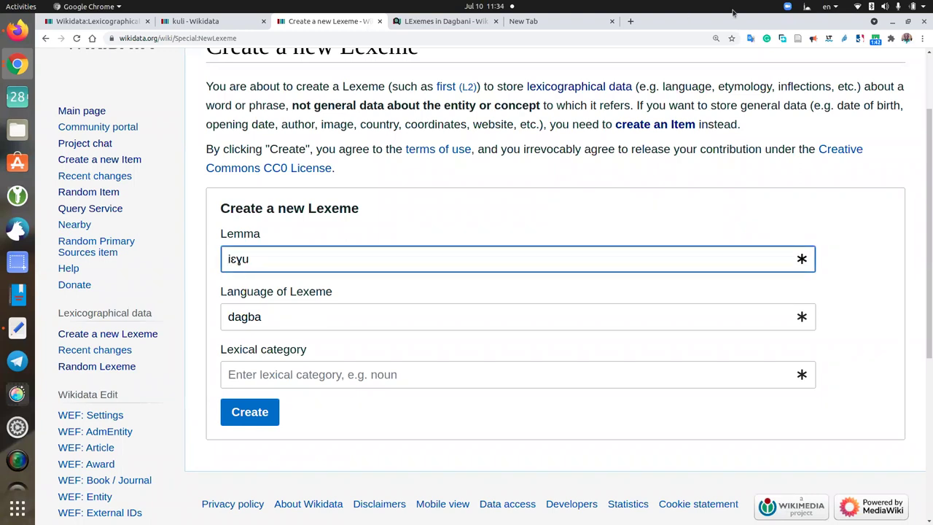
pyautogui.click(859, 38)
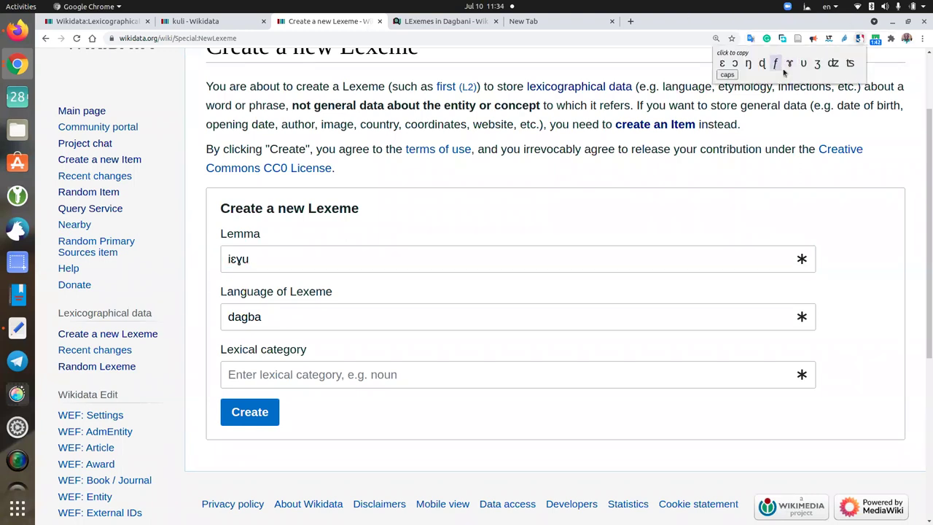
pyautogui.click(816, 64)
pyautogui.hotkey('ctrl', 'c')
pyautogui.click(229, 263)
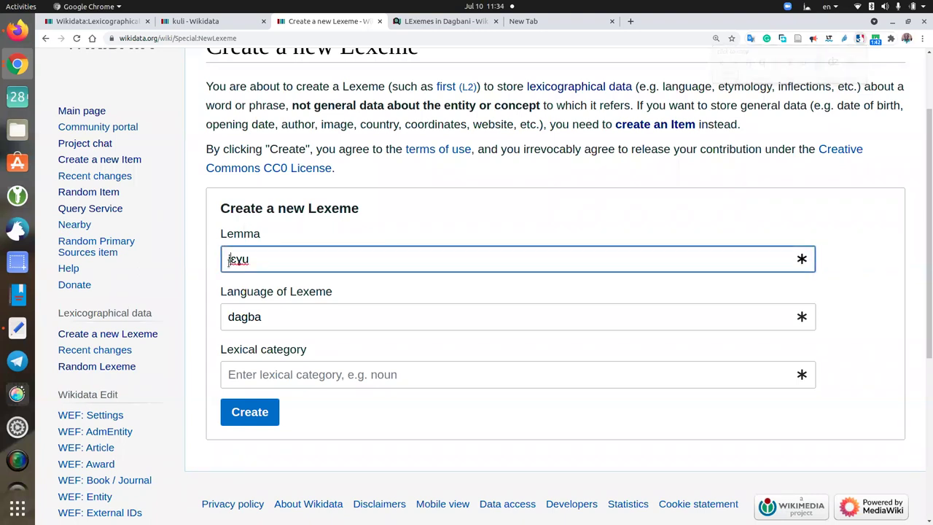
pyautogui.hotkey('ctrl', 'v')
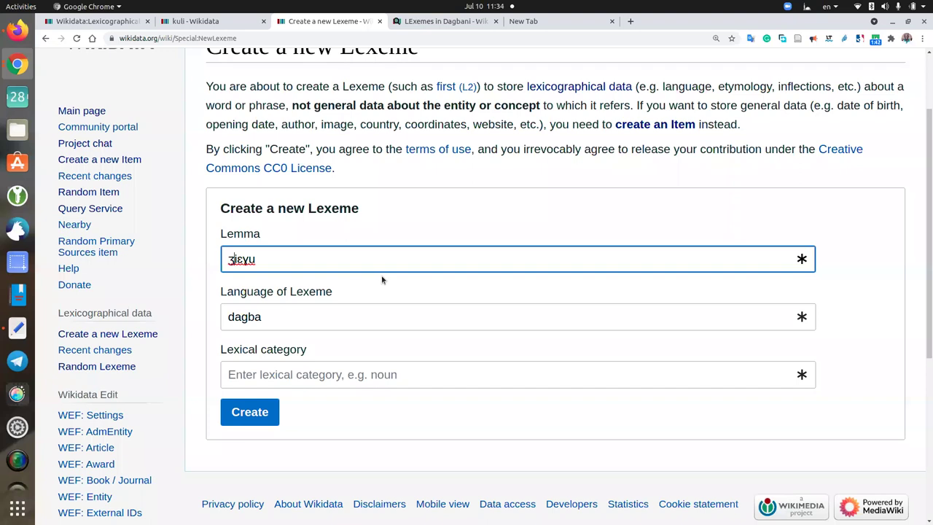
# Complete the lexeme's language as Dagbani, choosing the Gur language spoken in Ghana
pyautogui.click(345, 321)
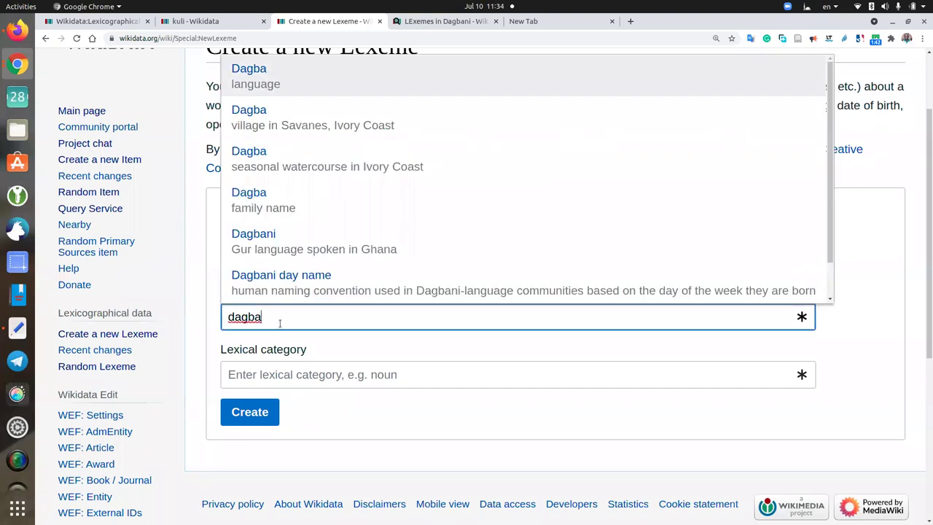
pyautogui.click(216, 304)
pyautogui.click(308, 321)
pyautogui.write('ni')
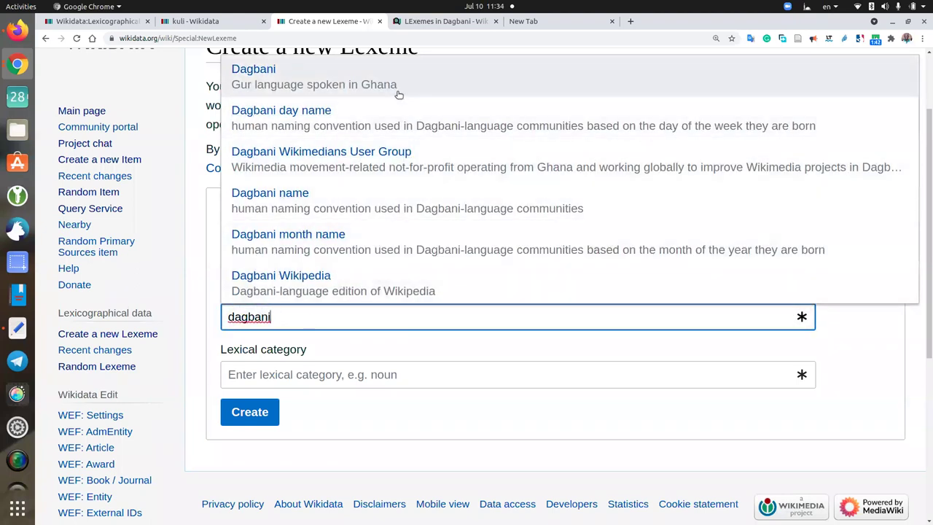
pyautogui.click(398, 88)
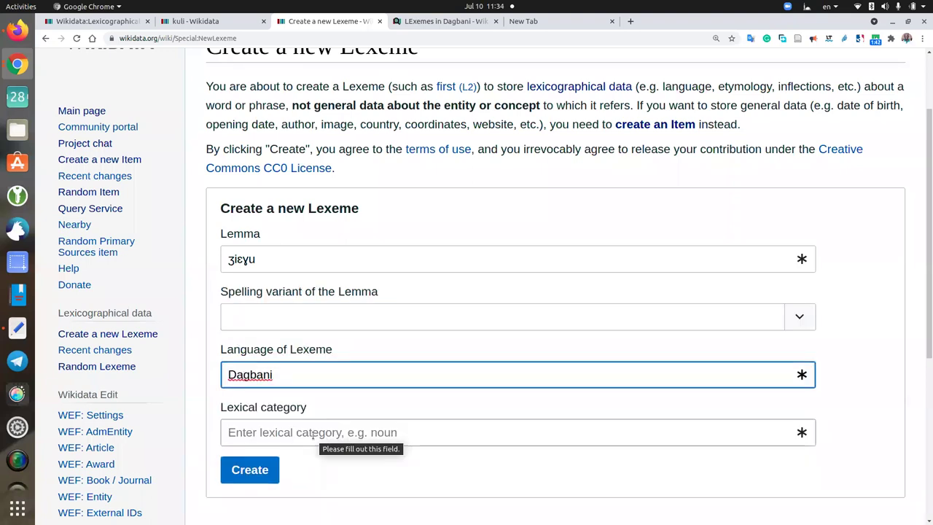
# Search Google for pronouns in the empty browser tab
pyautogui.click(314, 435)
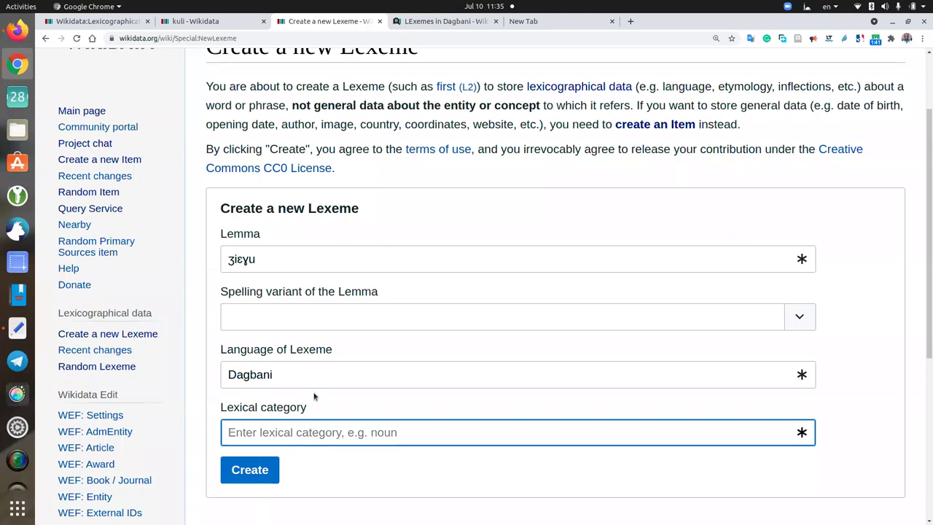
pyautogui.click(265, 462)
pyautogui.click(527, 20)
pyautogui.write('wikidapronoun')
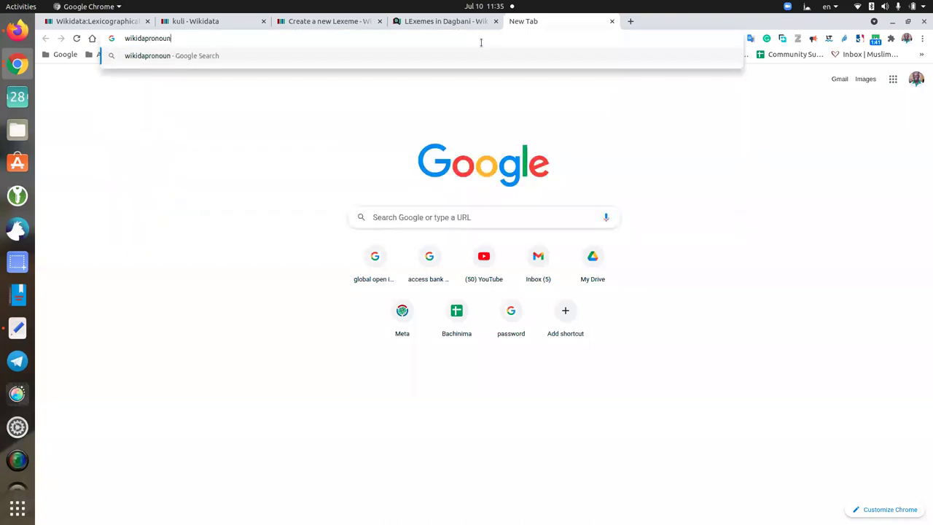
pyautogui.hotkey('ctrl', 'a')
pyautogui.write('pronouns')
pyautogui.press('Return')
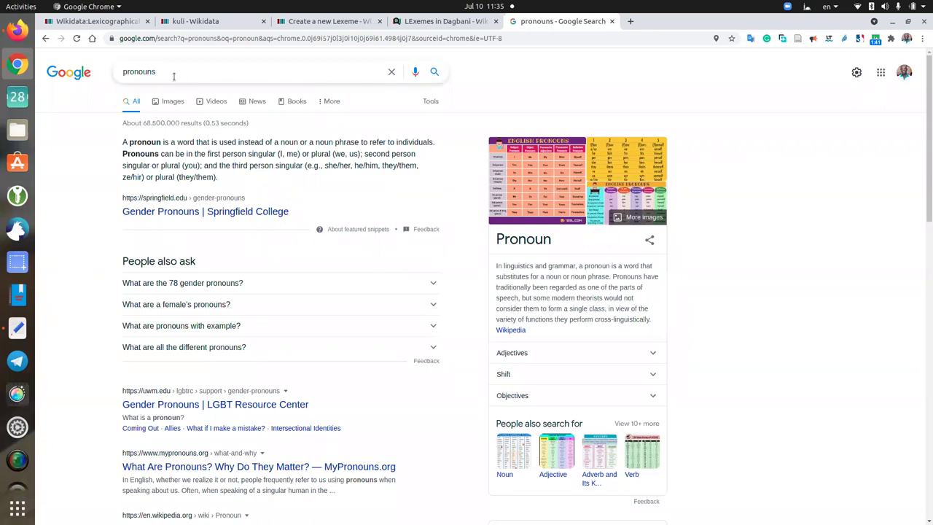
# Change the Google search to noun and read the definition of a noun
pyautogui.moveTo(159, 73); pyautogui.dragTo(92, 74)
pyautogui.press('BackSpace')
pyautogui.write('noun')
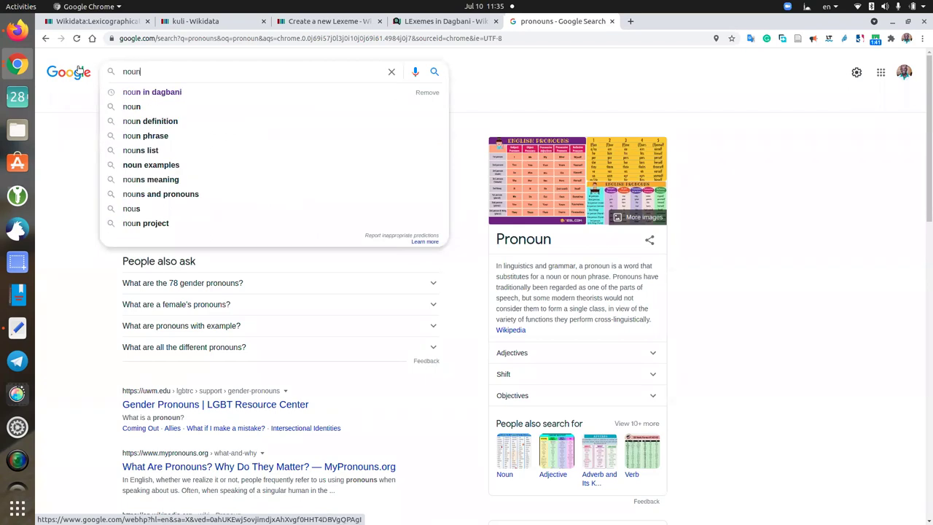
pyautogui.press('Return')
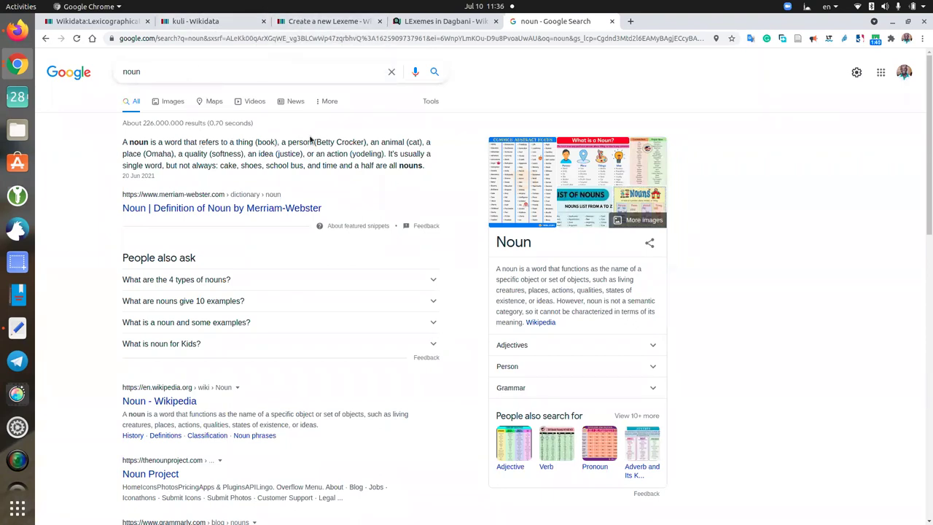
pyautogui.doubleClick(228, 153)
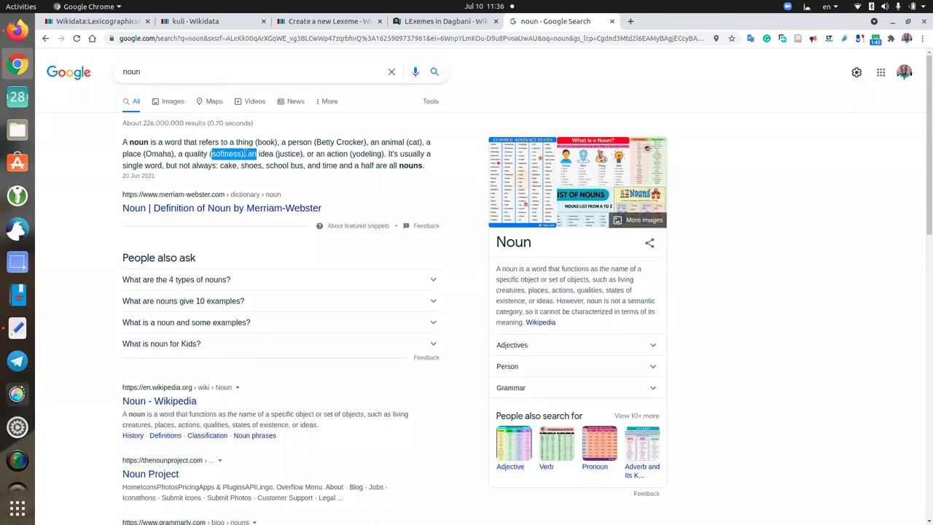
# Return to the new lexeme form, set the lexical category to noun (the part of speech), and submit the lexeme
pyautogui.click(320, 21)
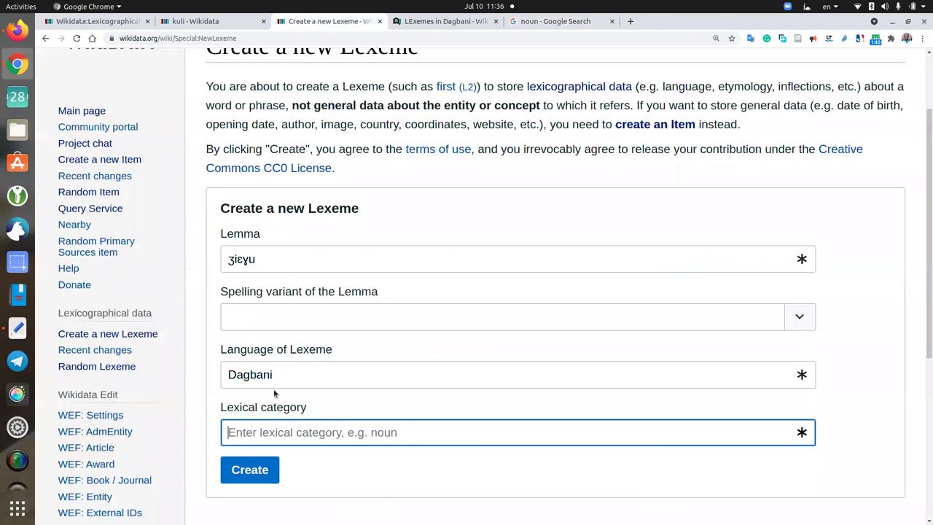
pyautogui.write('n')
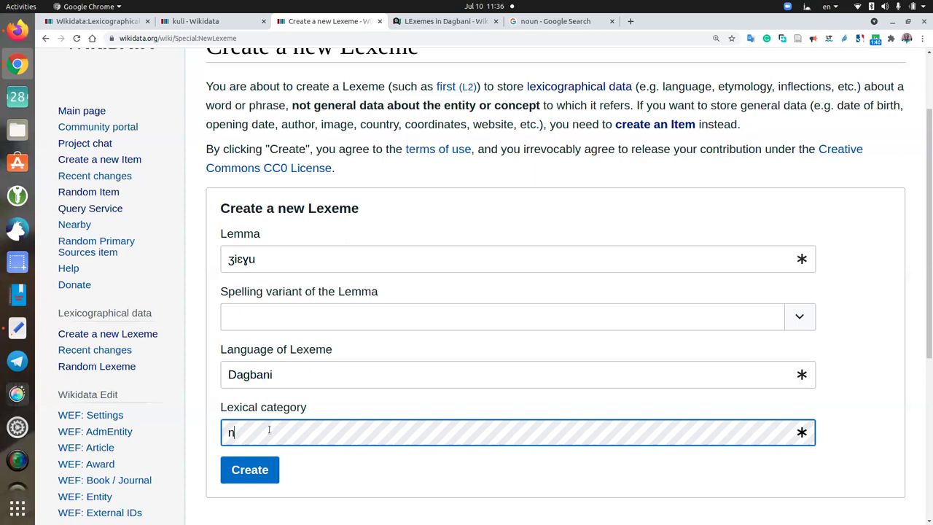
pyautogui.write('oun')
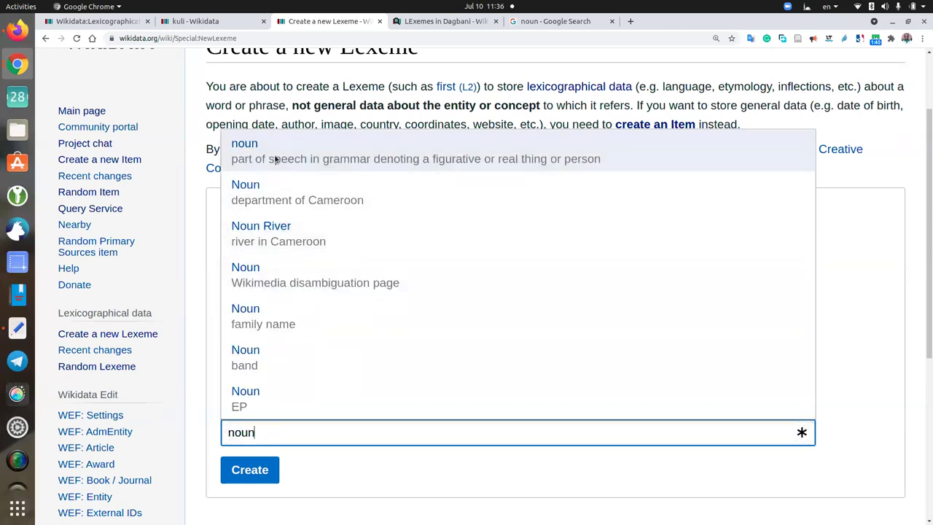
pyautogui.click(275, 159)
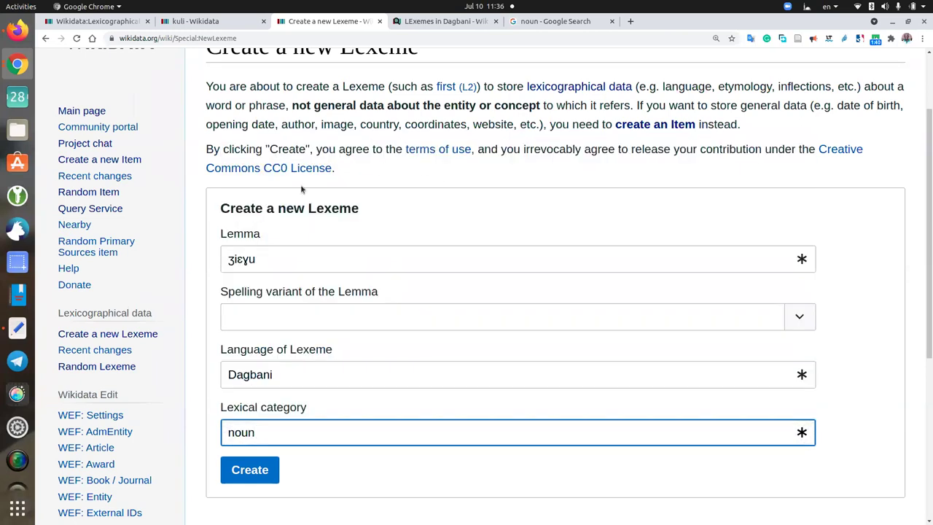
pyautogui.click(248, 460)
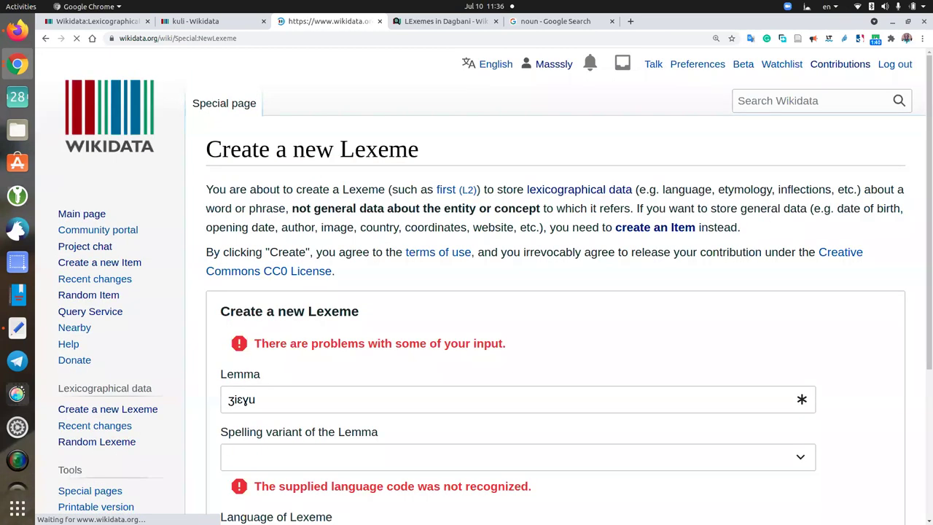
# Glance at the kuli lexeme page, return to the new lexeme form, and examine the input problems reported for its fields
pyautogui.click(194, 21)
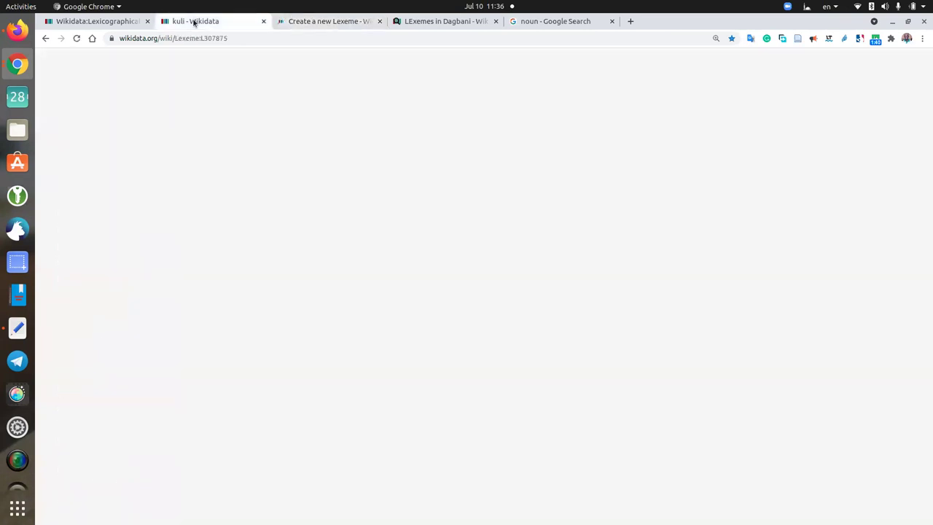
pyautogui.click(311, 20)
pyautogui.scroll(-3, 456, 366)
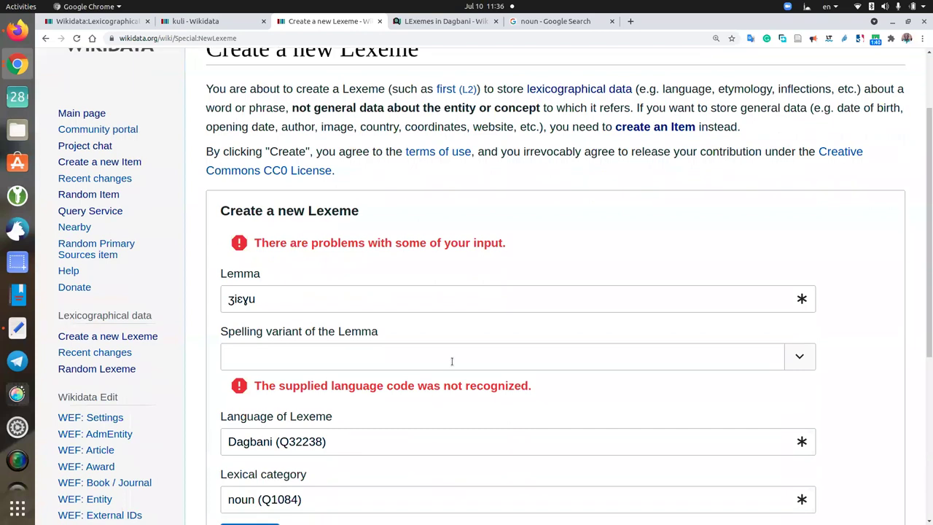
pyautogui.scroll(-2, 301, 279)
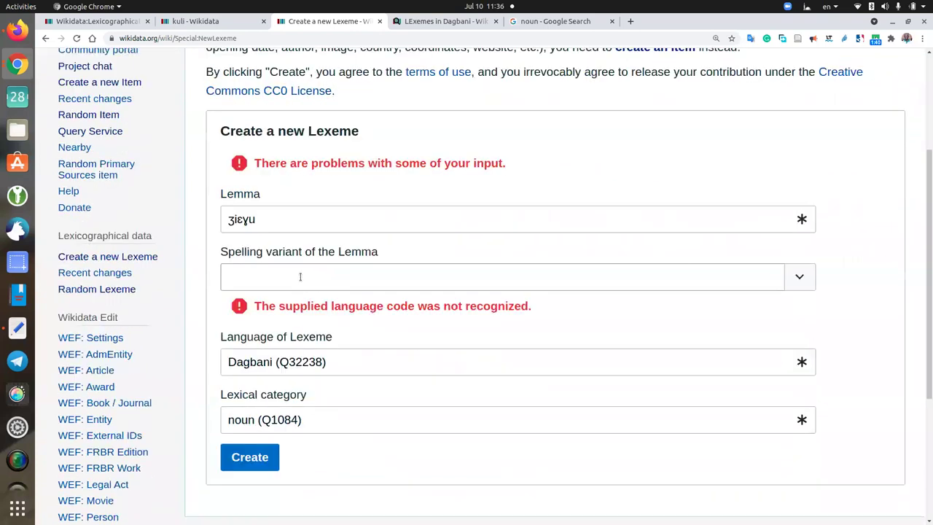
# Open the list of spelling variants for the lemma ʒiɛɣu
pyautogui.click(779, 284)
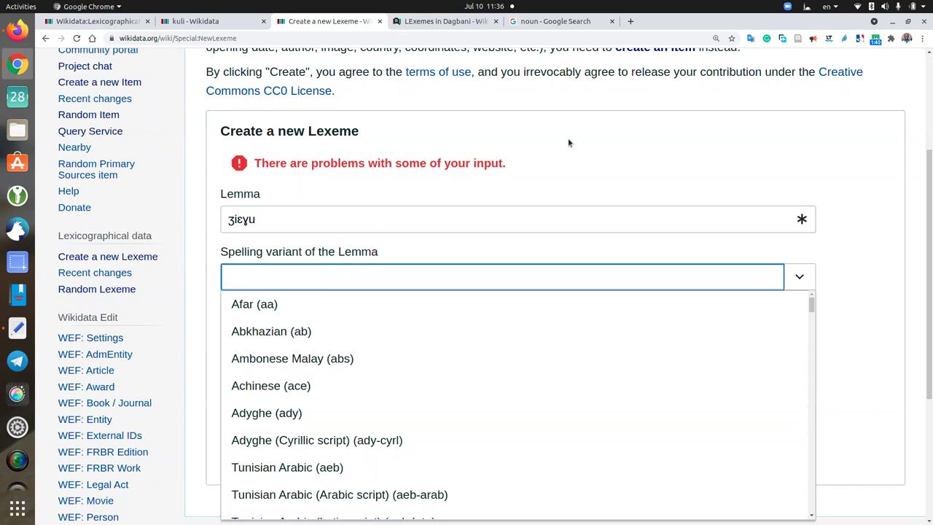
pyautogui.click(541, 162)
pyautogui.click(312, 268)
pyautogui.click(303, 220)
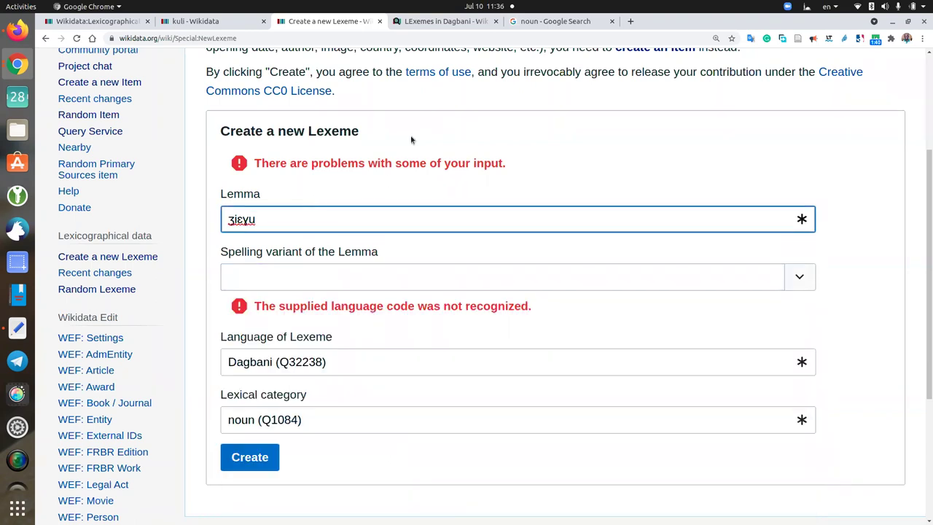
pyautogui.click(288, 272)
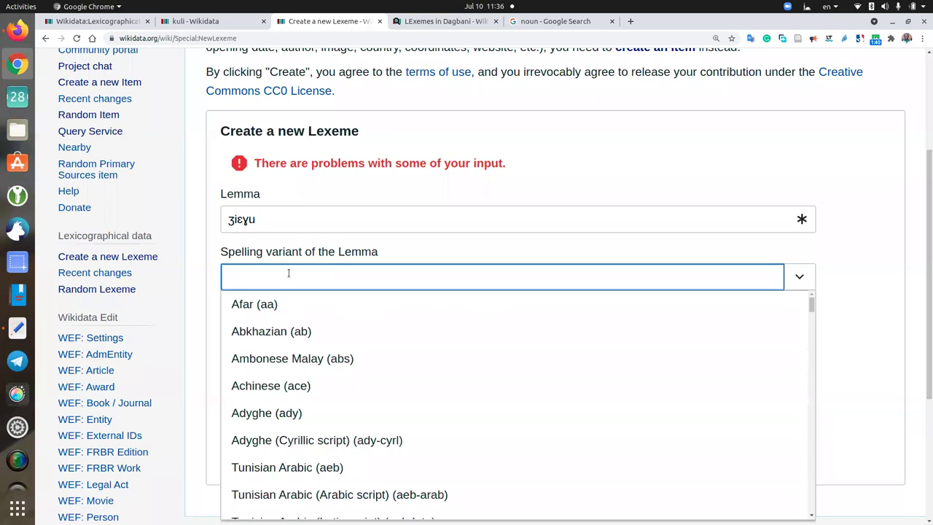